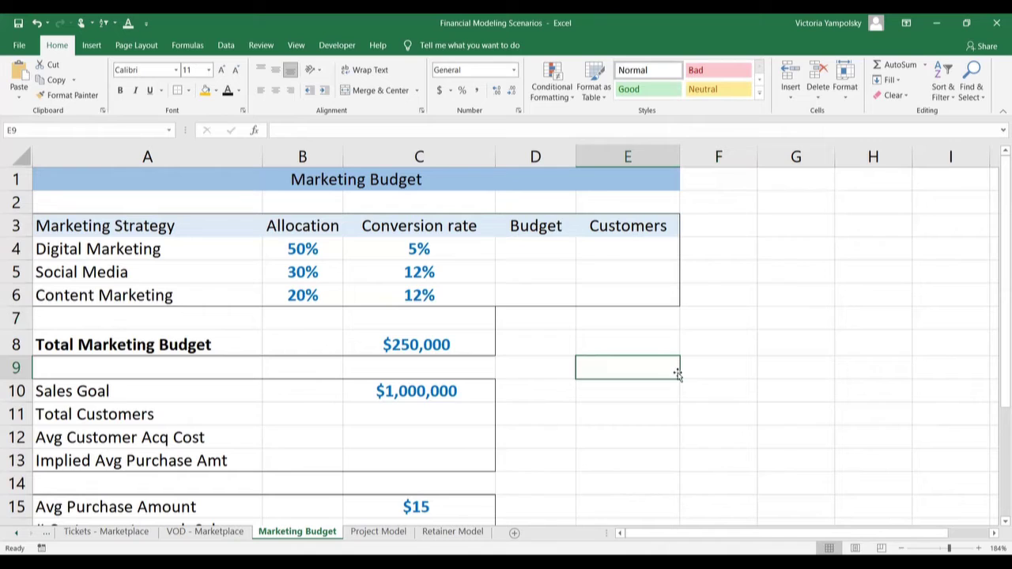
# Step: Review the Sales Goal, total budget, purchase amount, allocation and conversion rate inputs
pyautogui.click(445, 394)
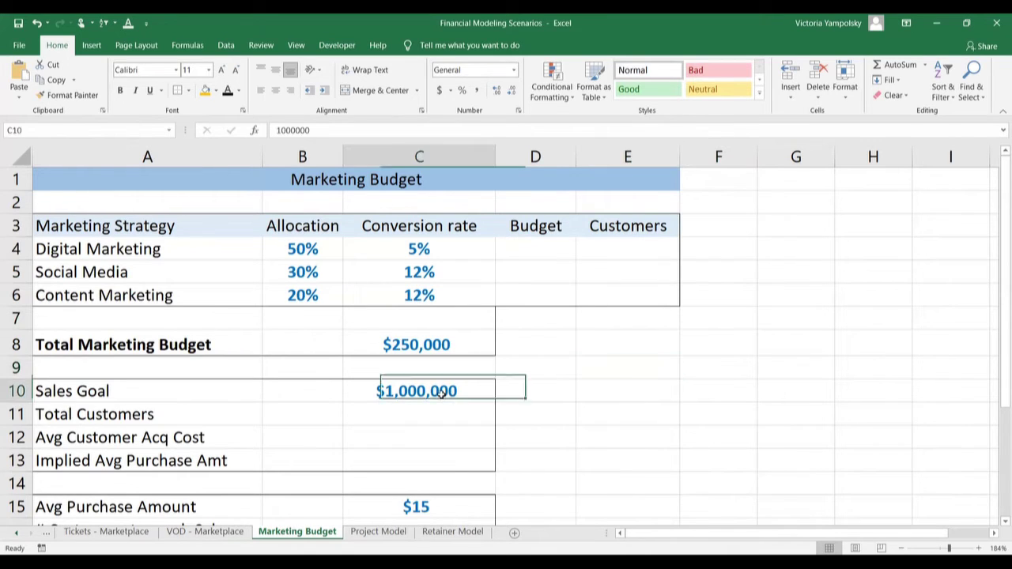
pyautogui.click(440, 348)
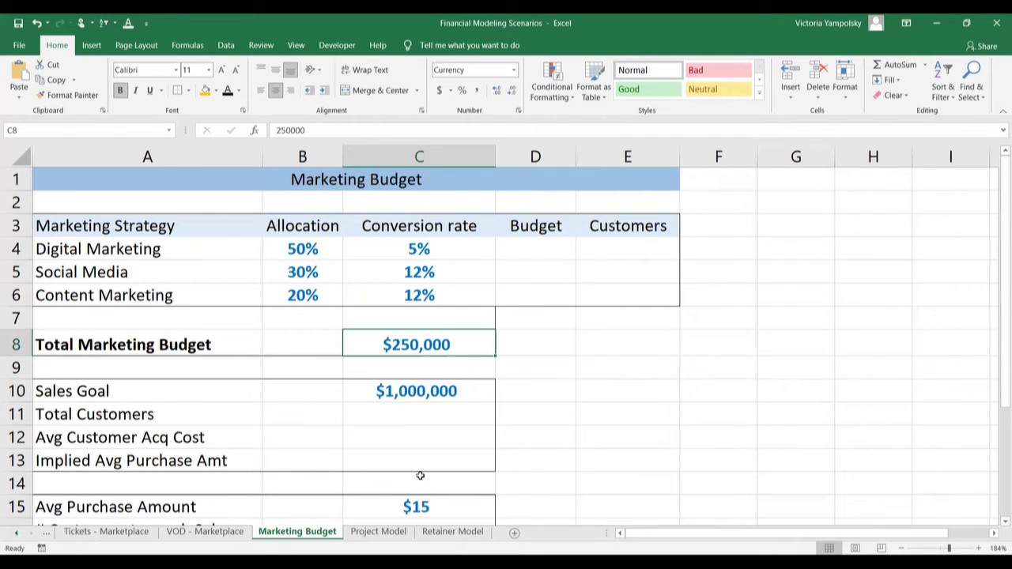
pyautogui.click(387, 507)
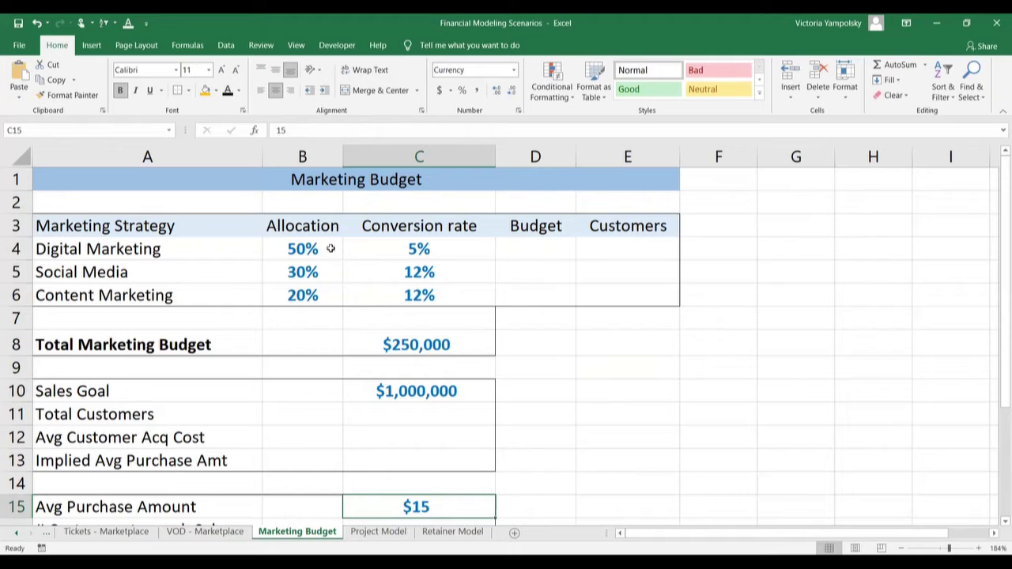
pyautogui.moveTo(317, 247); pyautogui.dragTo(403, 289)
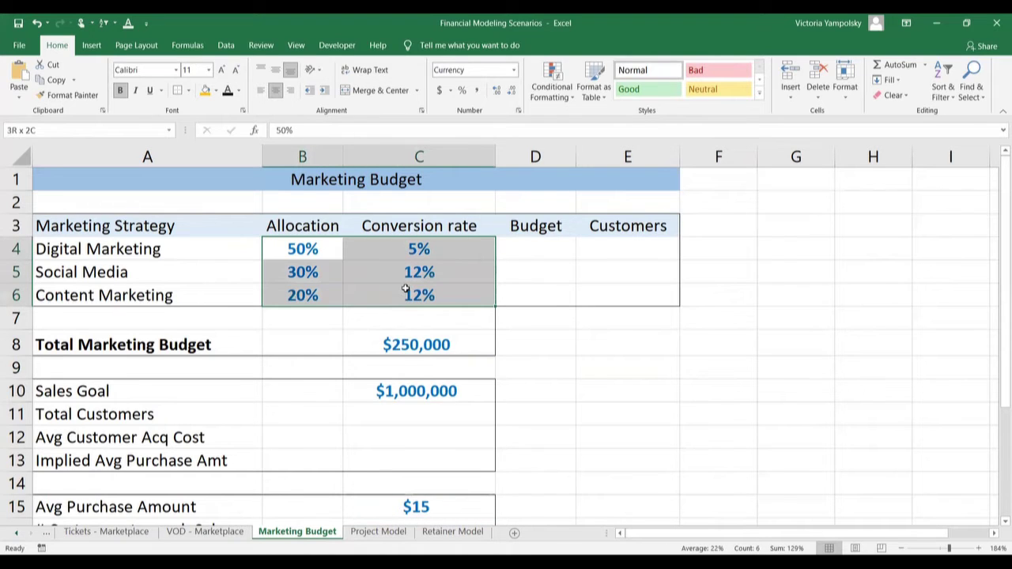
pyautogui.click(265, 255)
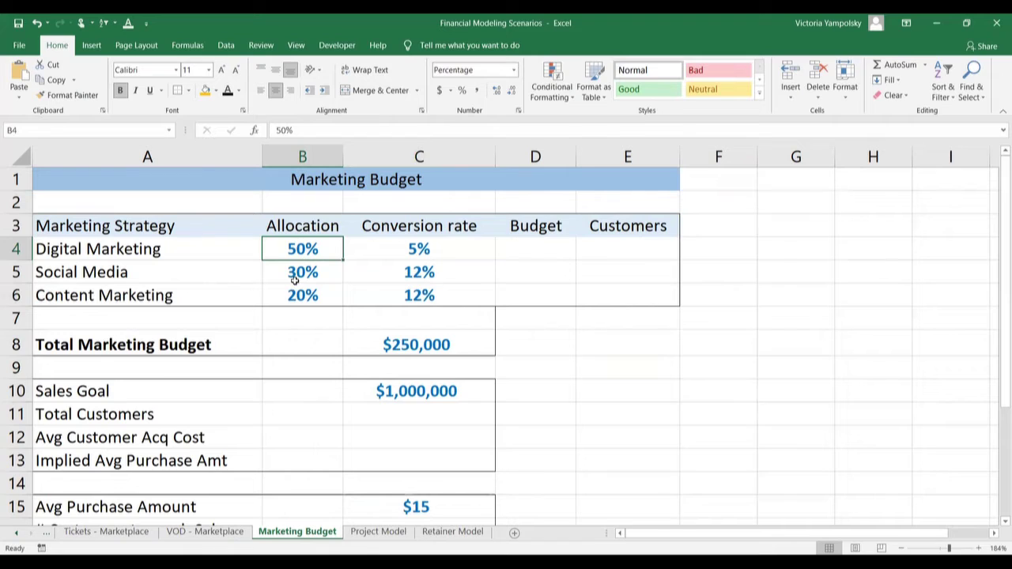
pyautogui.click(417, 246)
pyautogui.click(400, 295)
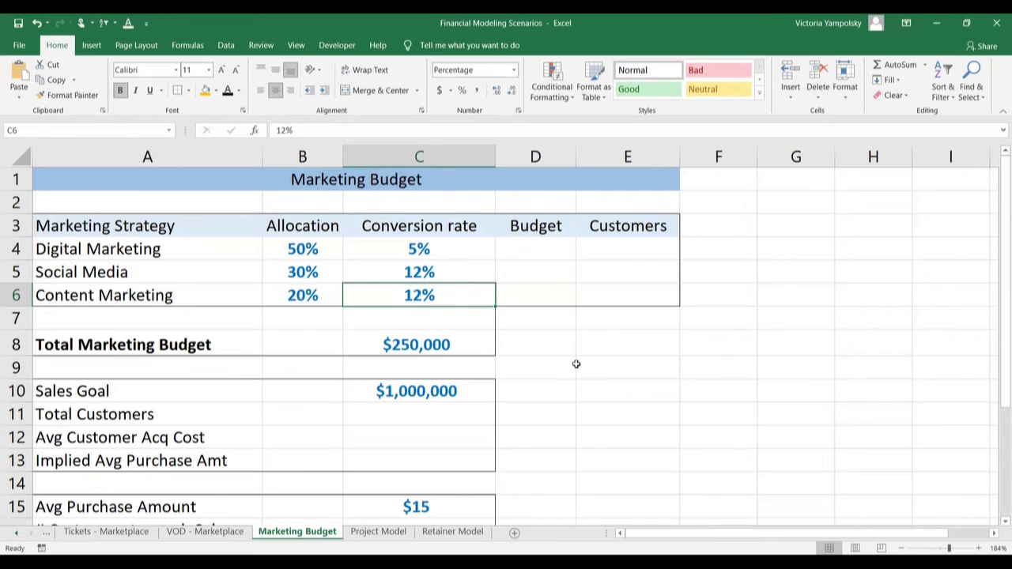
# Step: Enter =$C$8*B4 in D4 for the Digital Marketing budget of $125,000
pyautogui.click(540, 253)
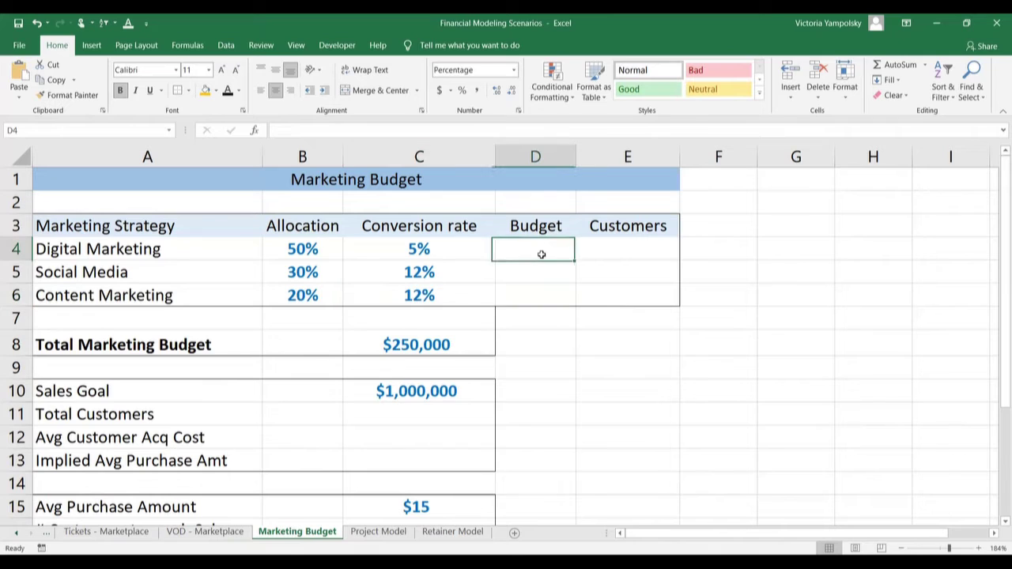
pyautogui.write('=')
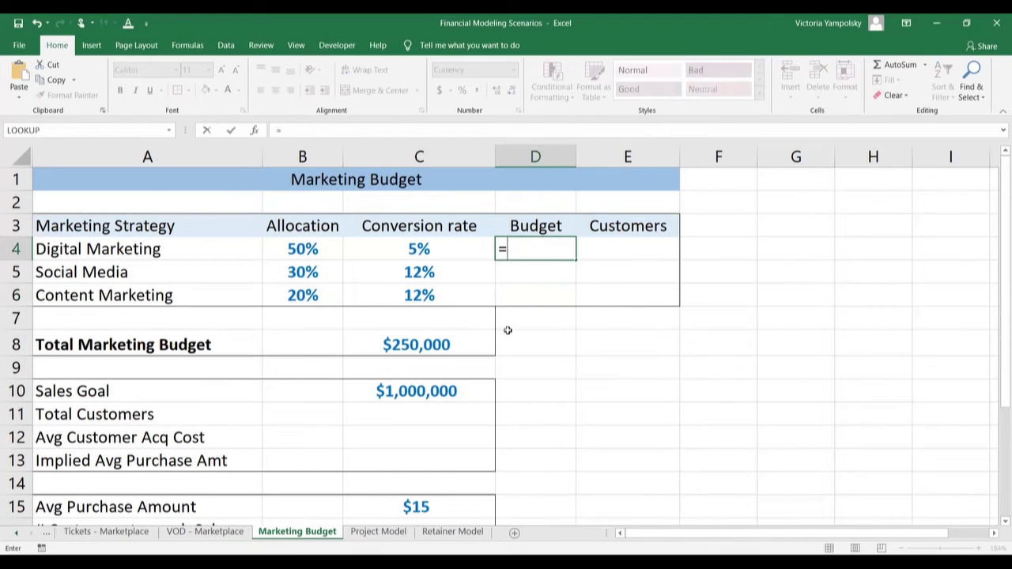
pyautogui.click(462, 338)
pyautogui.write('*')
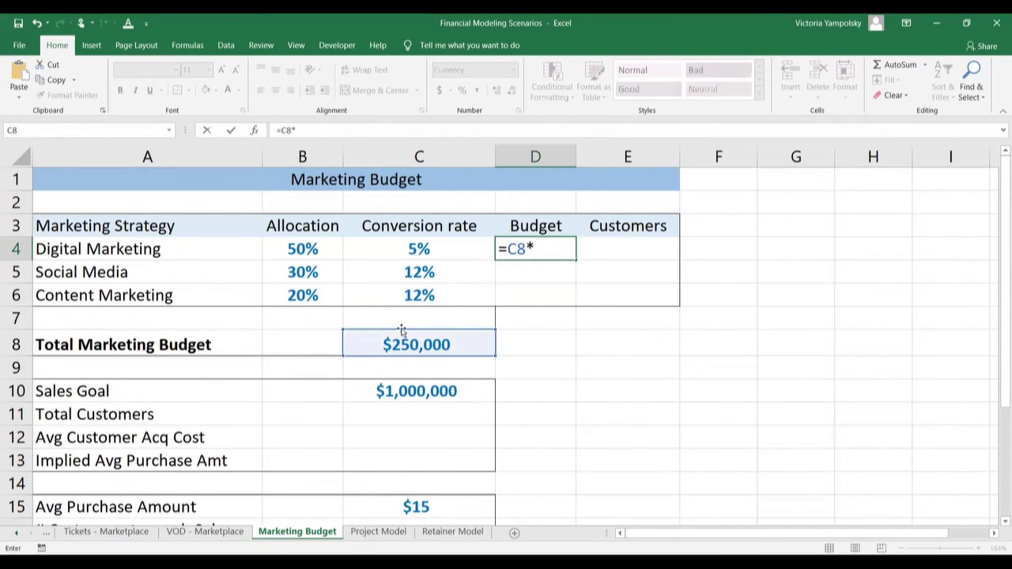
pyautogui.click(320, 247)
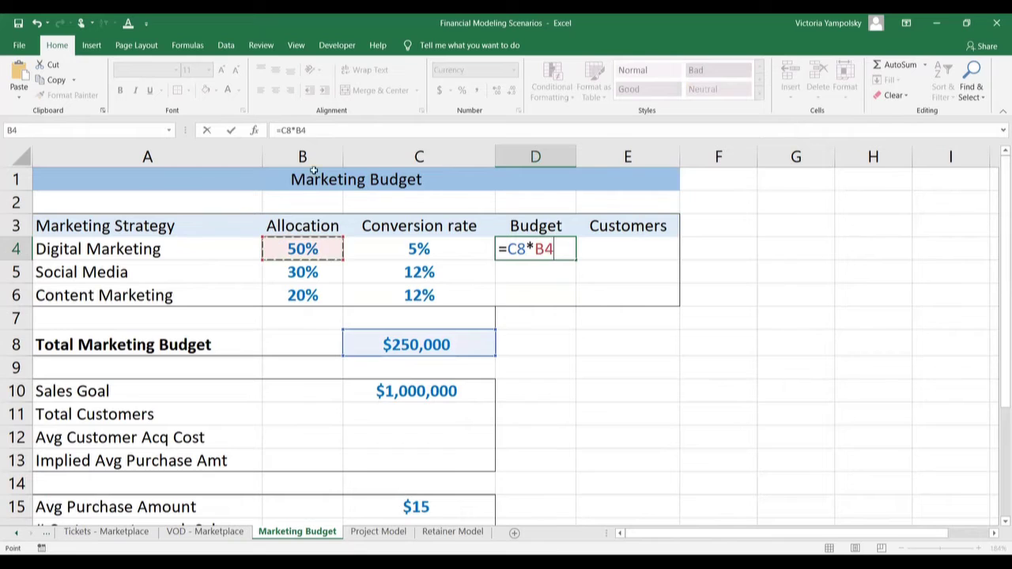
pyautogui.click(287, 130)
pyautogui.press('F4')
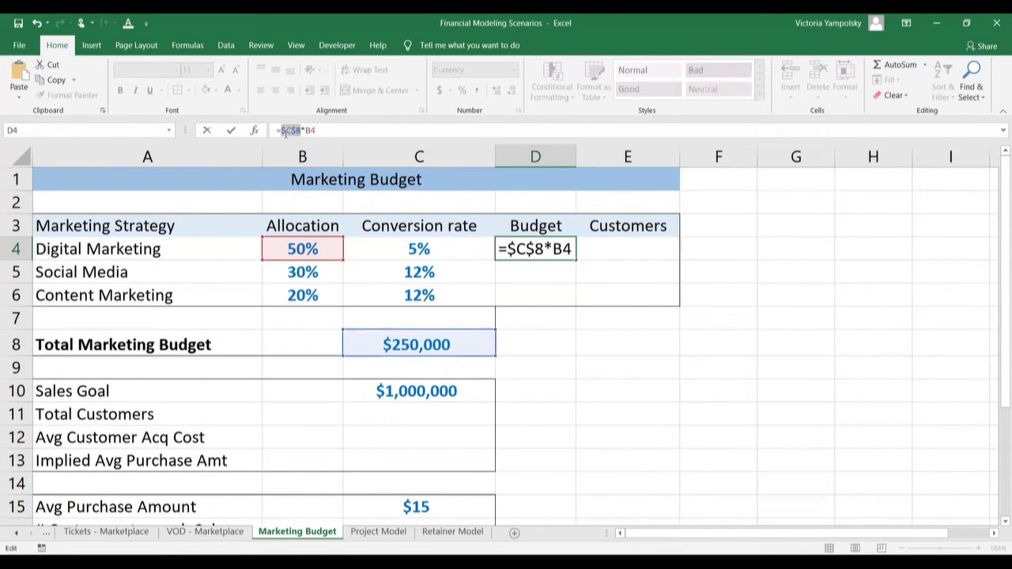
pyautogui.press('Return')
# Step: Copy the D4 budget formula into D5:D6, giving $75,000 and $50,000
pyautogui.press('Up')
pyautogui.hotkey('ctrl', 'c')
pyautogui.hotkey('shift', 'Down')
pyautogui.hotkey('shift', 'Down')
pyautogui.hotkey('ctrl', 'v')
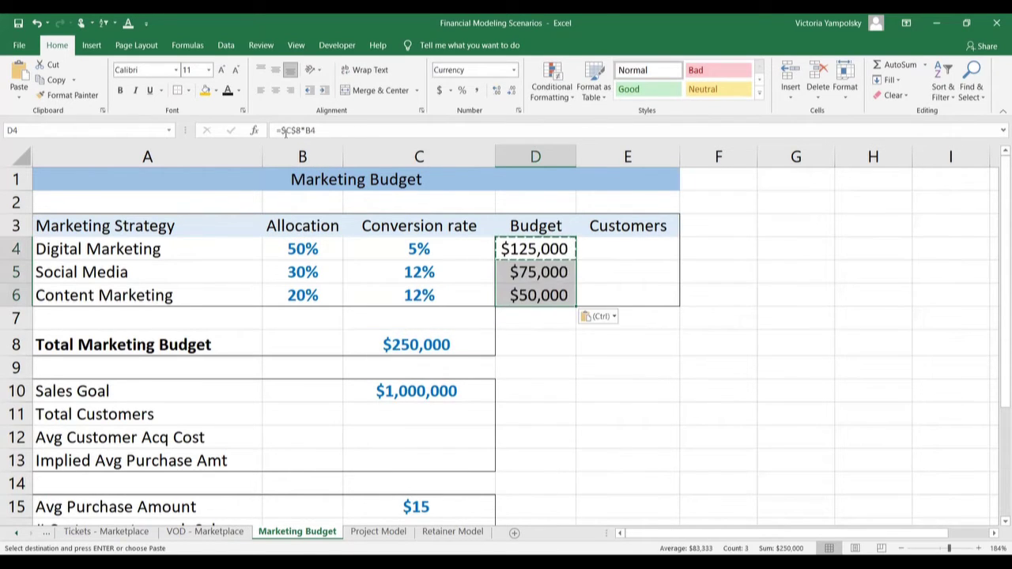
pyautogui.press('Escape')
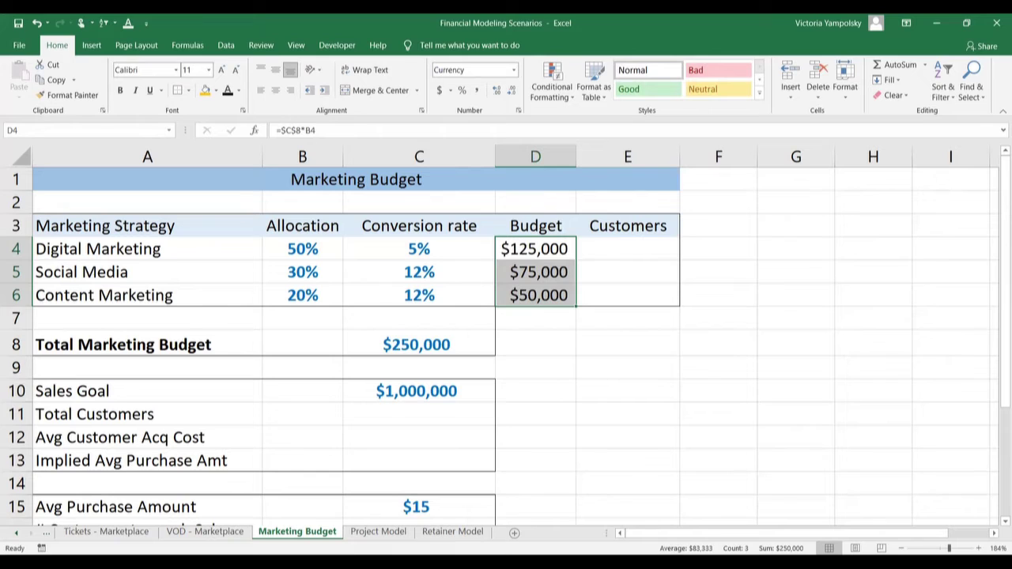
# Step: Enter =FLOOR(D4*C4,1) in E4 for 6250 Digital Marketing customers
pyautogui.click(619, 262)
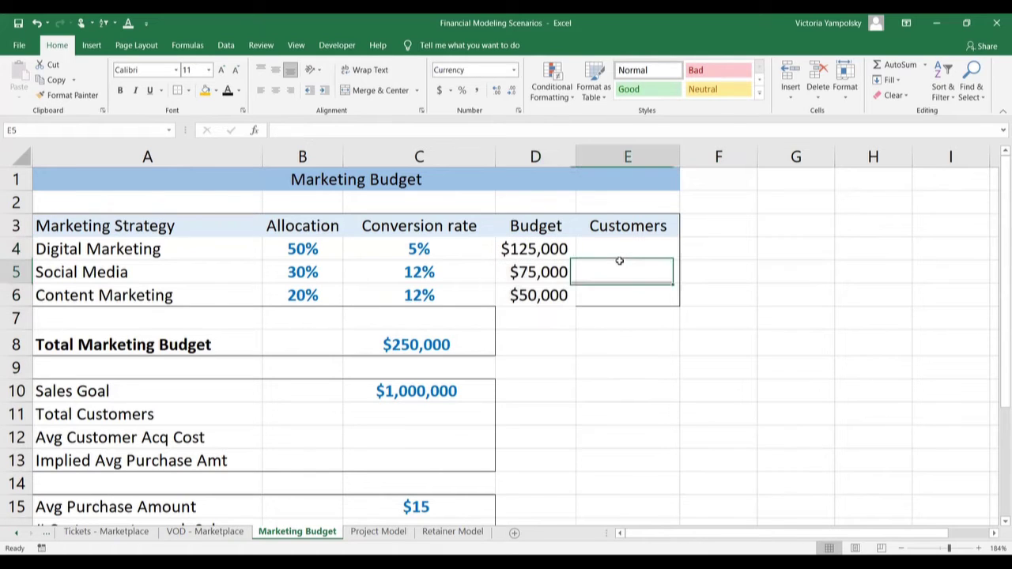
pyautogui.click(620, 257)
pyautogui.write('=')
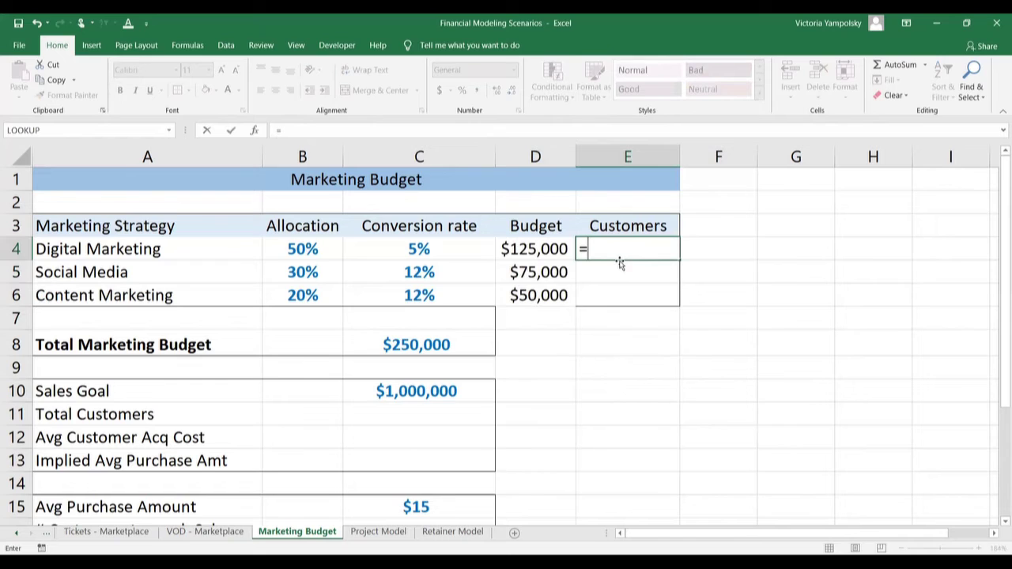
pyautogui.write('floor(')
pyautogui.click(533, 247)
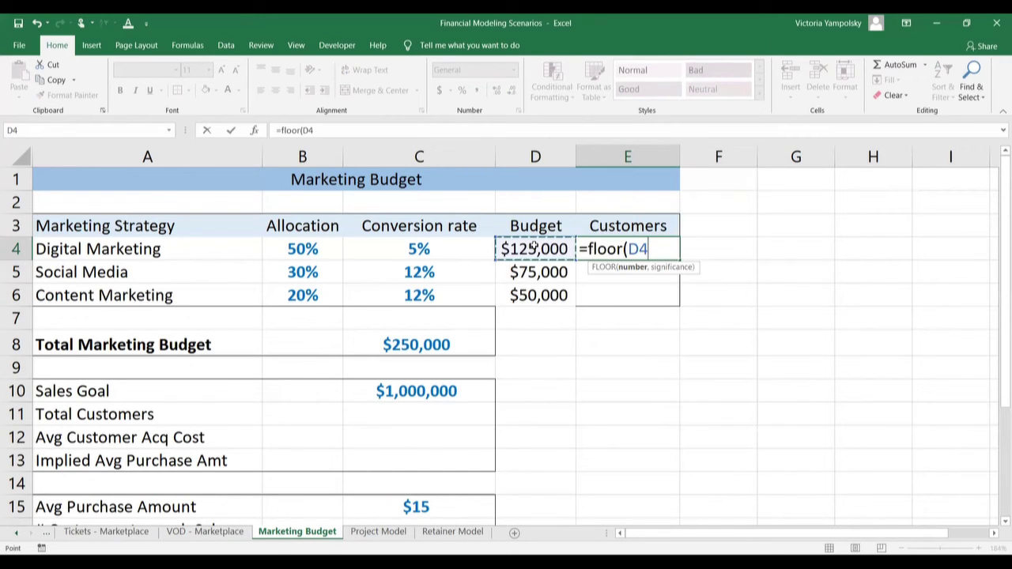
pyautogui.write('*')
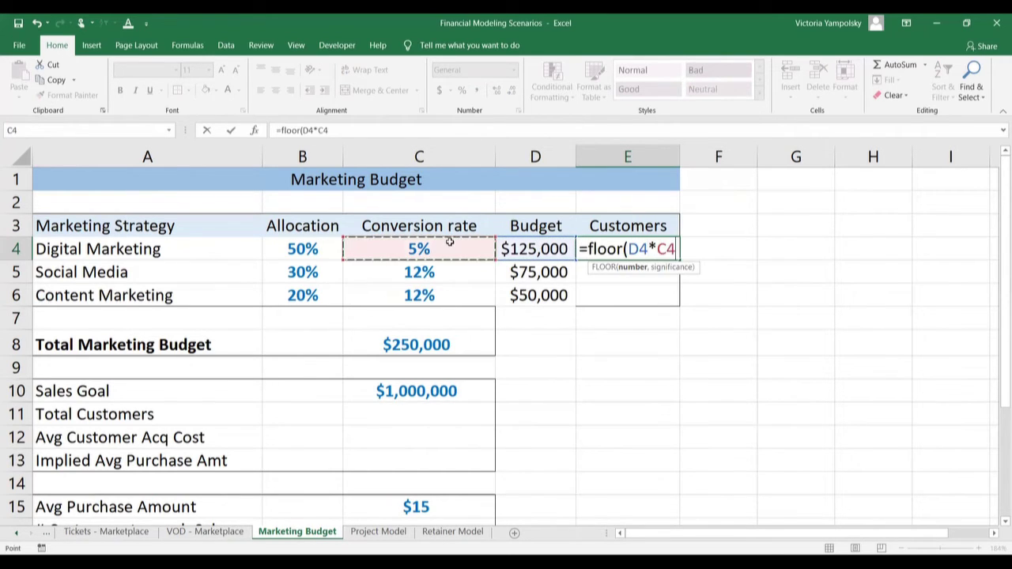
pyautogui.click(449, 245)
pyautogui.write(',1)')
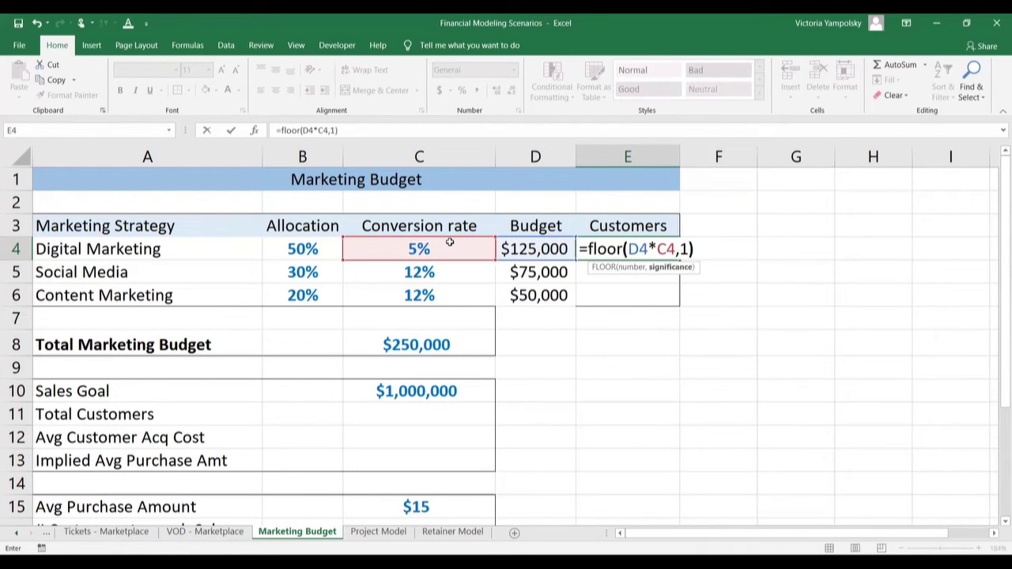
pyautogui.press('Return')
# Step: Copy the E4 customers formula into E5:E6, giving 9000 and 6000
pyautogui.press('Up')
pyautogui.hotkey('ctrl', 'c')
pyautogui.press('Down')
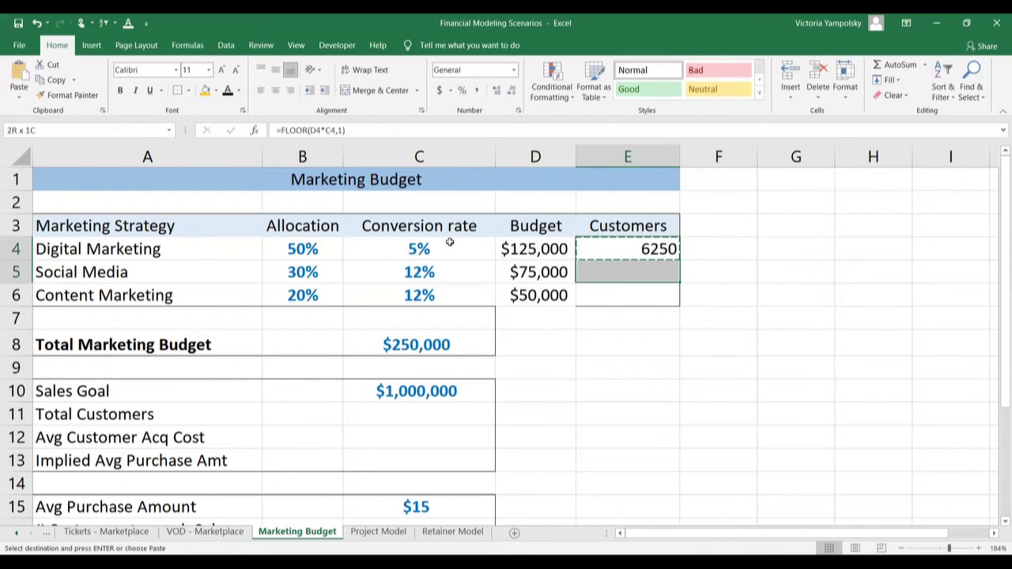
pyautogui.hotkey('shift', 'Down')
pyautogui.hotkey('ctrl', 'v')
pyautogui.press('Escape')
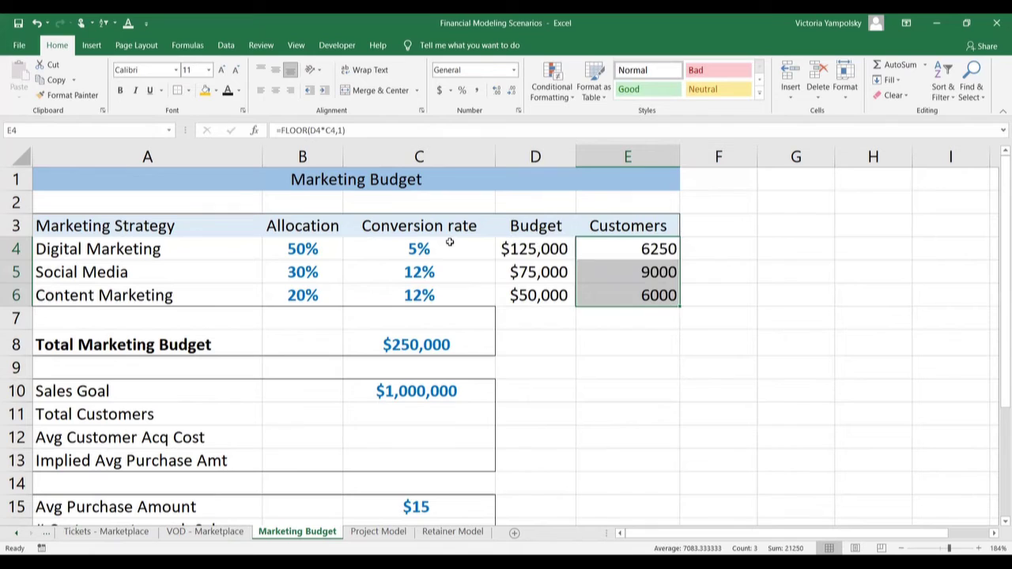
pyautogui.press('Down')
pyautogui.press('Up')
pyautogui.press('Up')
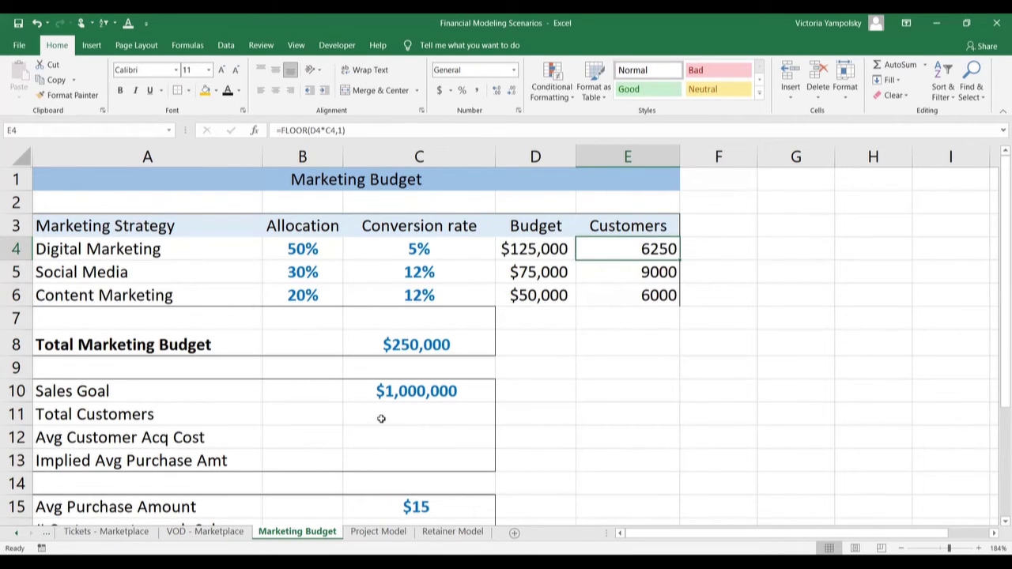
# Step: Enter =SUM(E4:E6) in C11 for 21250 Total Customers, and centre E4:E6
pyautogui.click(381, 418)
pyautogui.press('Down')
pyautogui.press('Down')
pyautogui.press('Down')
pyautogui.press('Down')
pyautogui.press('Down')
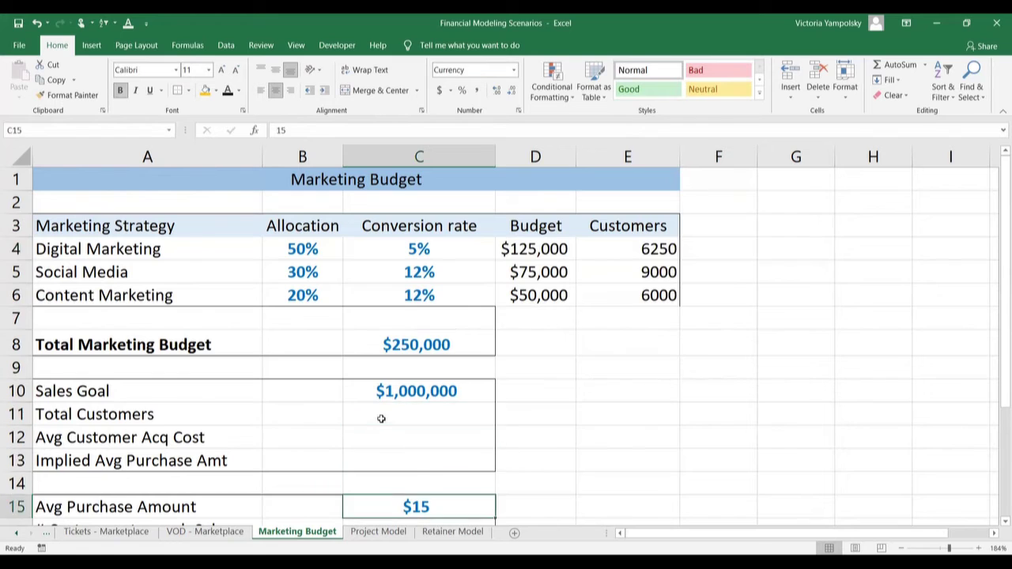
pyautogui.press('Up')
pyautogui.press('Up')
pyautogui.press('Up')
pyautogui.press('Up')
pyautogui.press('Up')
pyautogui.press('Up')
pyautogui.press('Up')
pyautogui.press('Down')
pyautogui.press('Down')
pyautogui.press('Down')
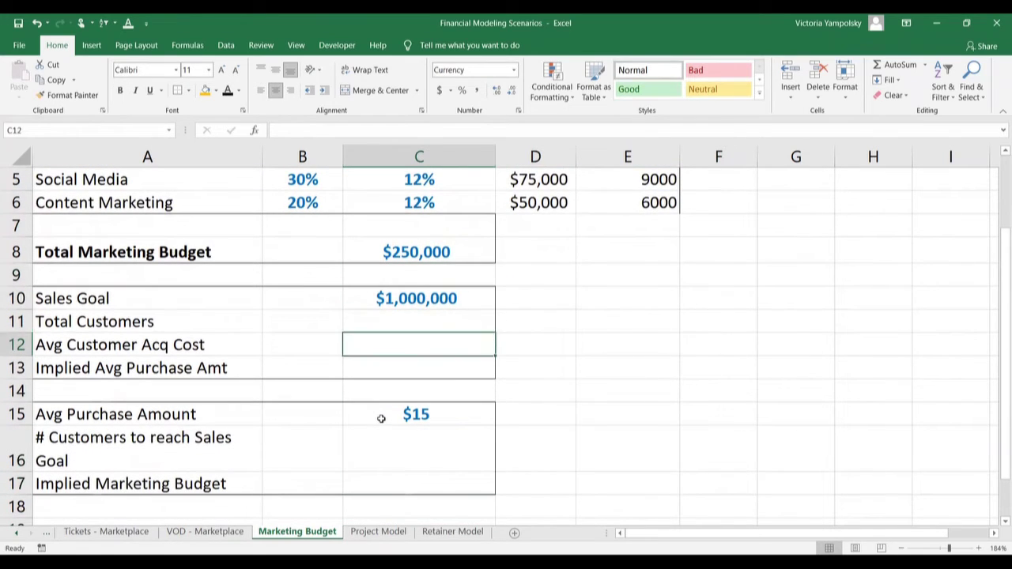
pyautogui.press('Up')
pyautogui.write('=')
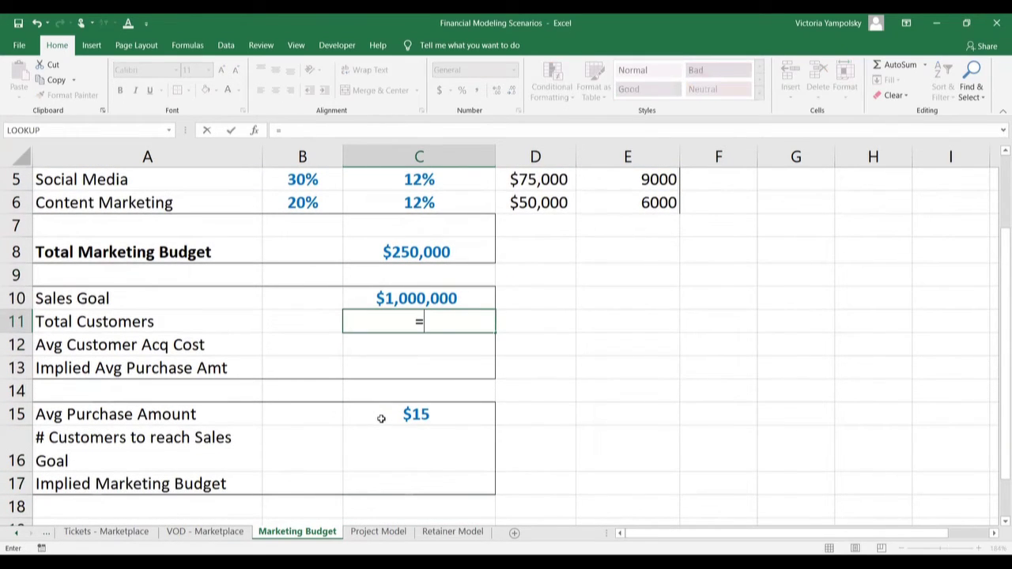
pyautogui.write('sum(')
pyautogui.click(644, 204)
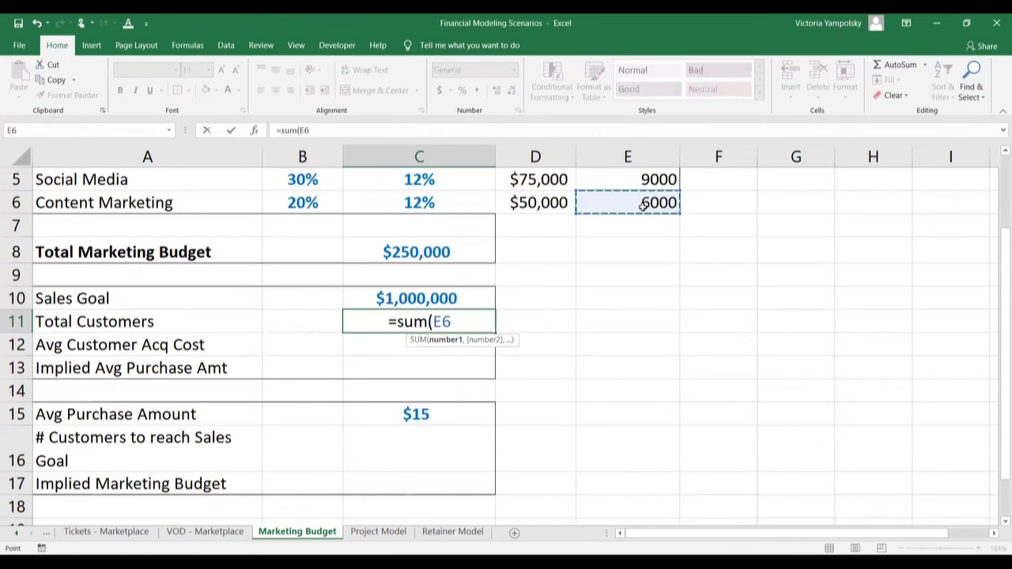
pyautogui.moveTo(644, 204); pyautogui.dragTo(642, 226)
pyautogui.press('Return')
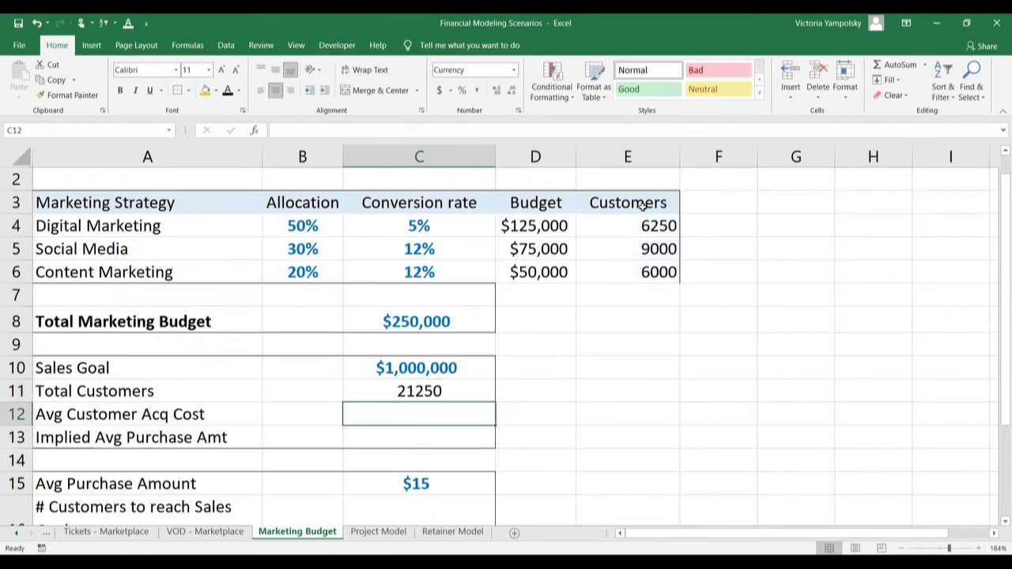
pyautogui.press('Up')
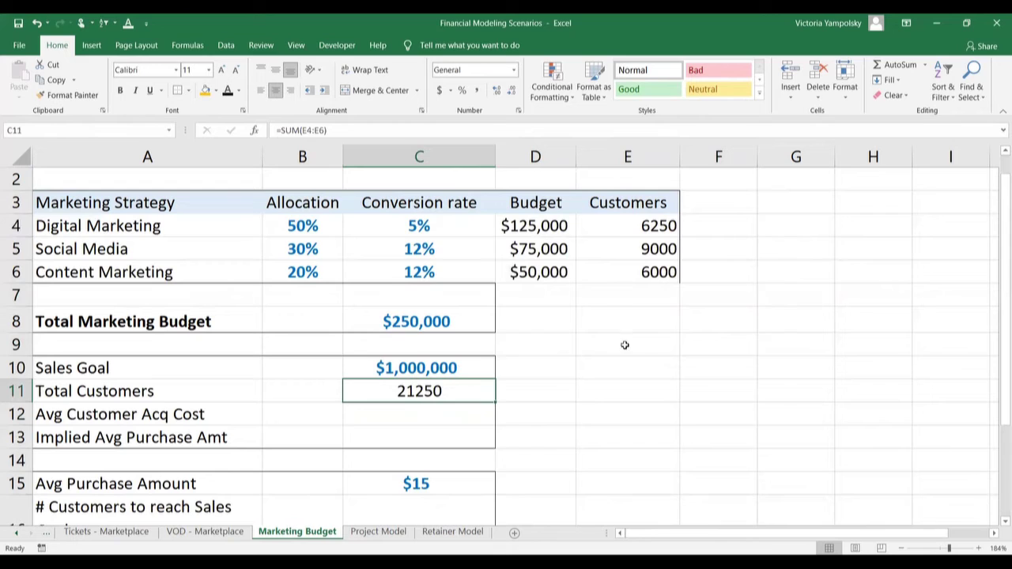
pyautogui.moveTo(615, 227); pyautogui.dragTo(607, 276)
pyautogui.click(275, 90)
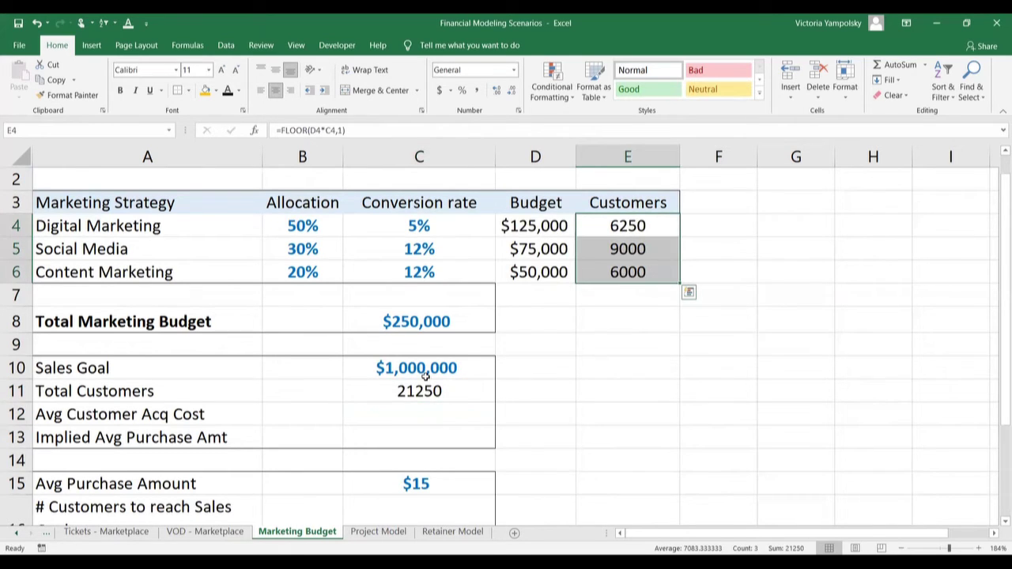
# Step: Set Avg Customer Acq Cost in C12 to =C8/C11, giving $11.76
pyautogui.click(425, 413)
pyautogui.write('=')
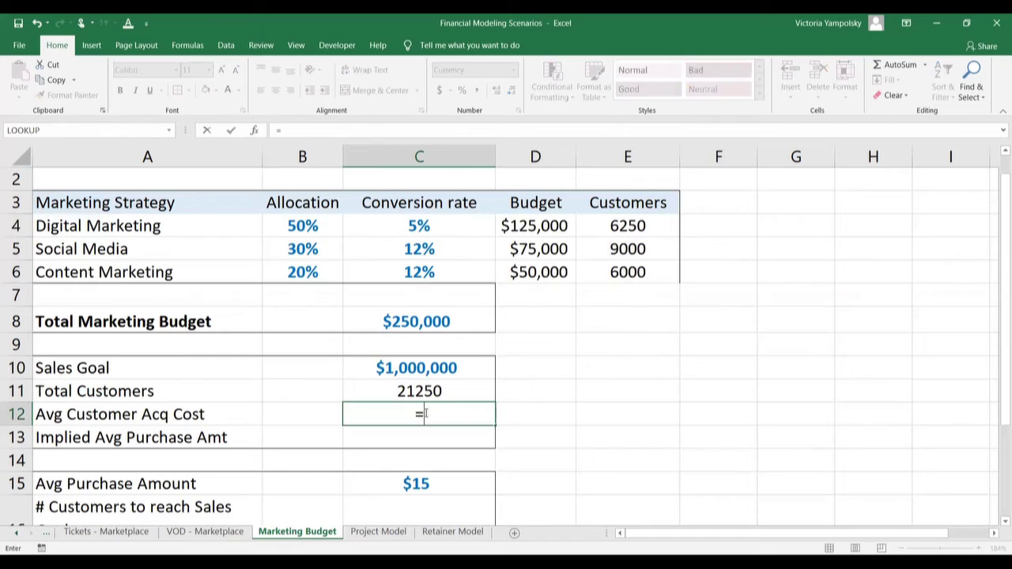
pyautogui.click(418, 318)
pyautogui.write('/')
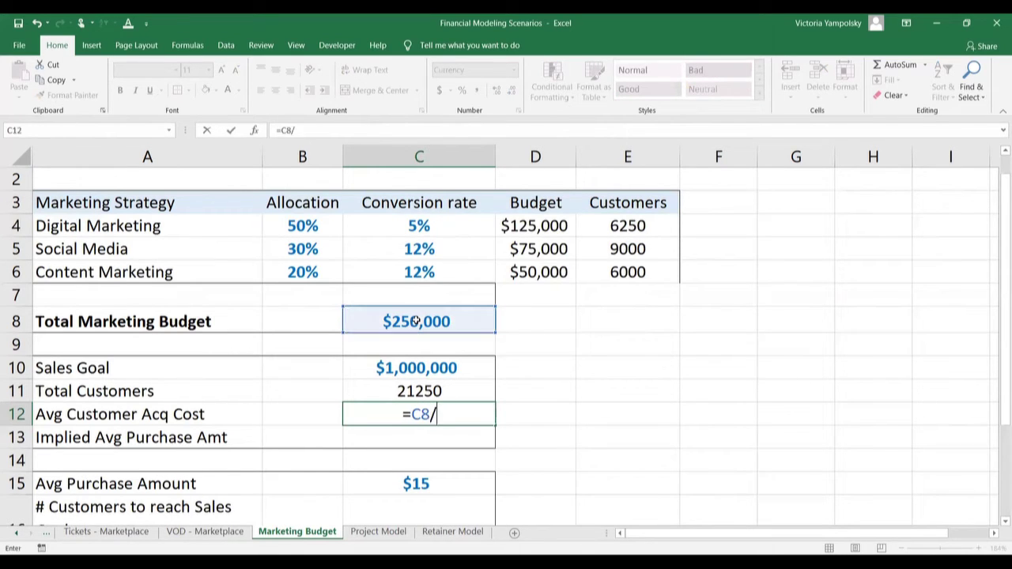
pyautogui.click(428, 390)
pyautogui.press('Return')
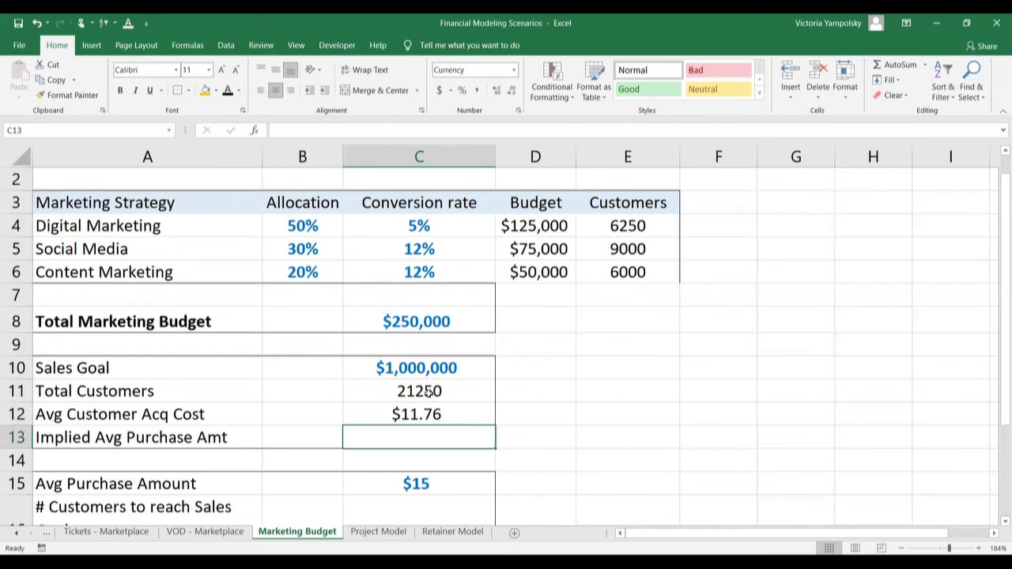
pyautogui.press('Up')
pyautogui.press('Down')
# Step: Set Implied Avg Purchase Amt in C13 to =C10/C11, giving $47.06
pyautogui.write('=')
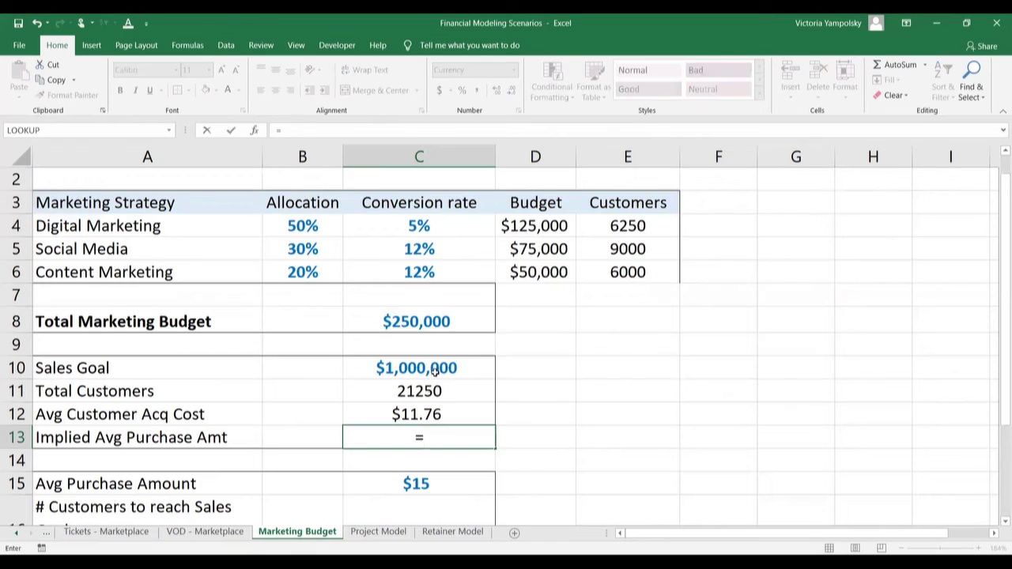
pyautogui.click(425, 364)
pyautogui.write('/')
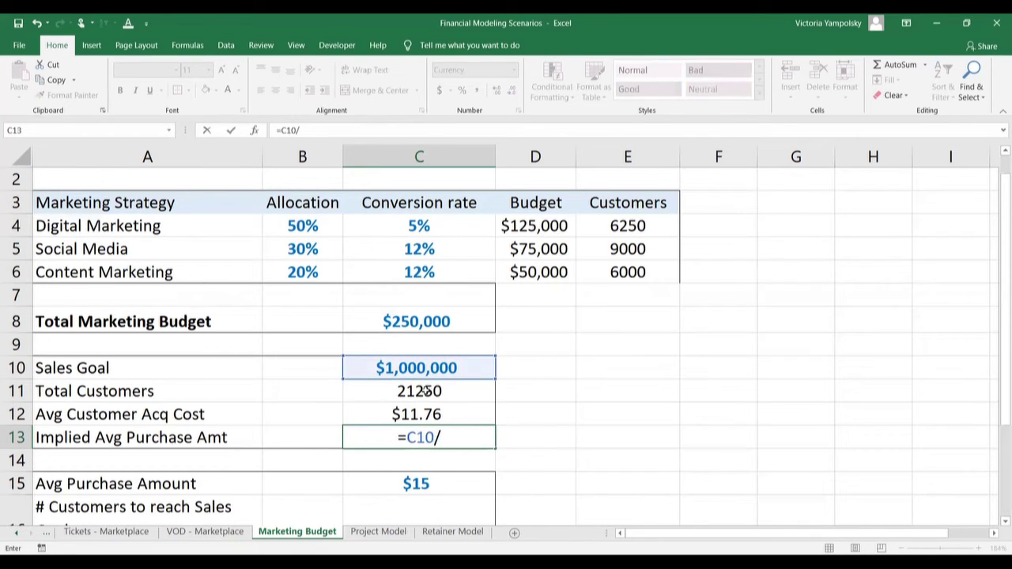
pyautogui.click(425, 390)
pyautogui.press('Return')
pyautogui.press('Up')
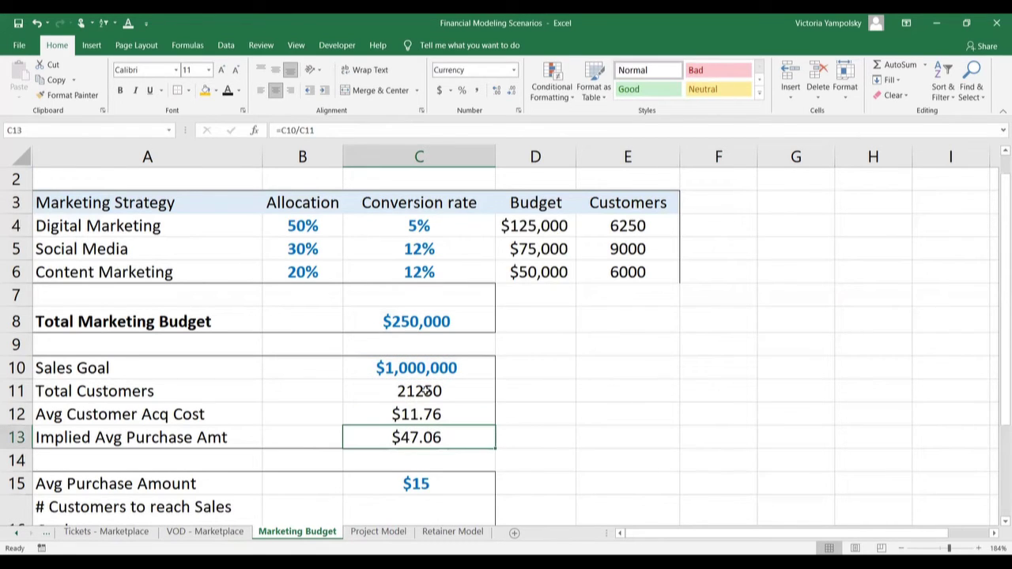
pyautogui.click(300, 131)
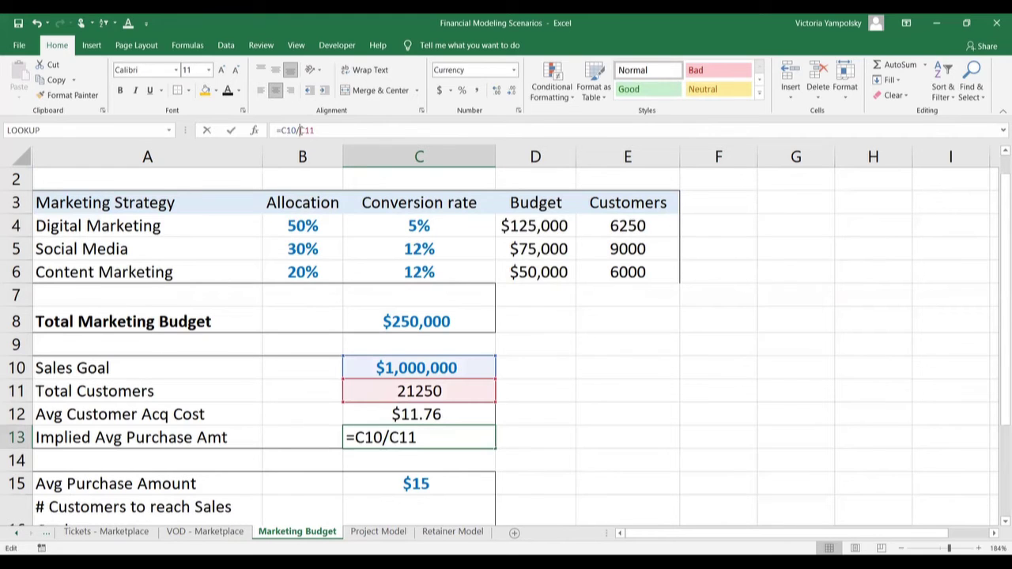
pyautogui.press('Return')
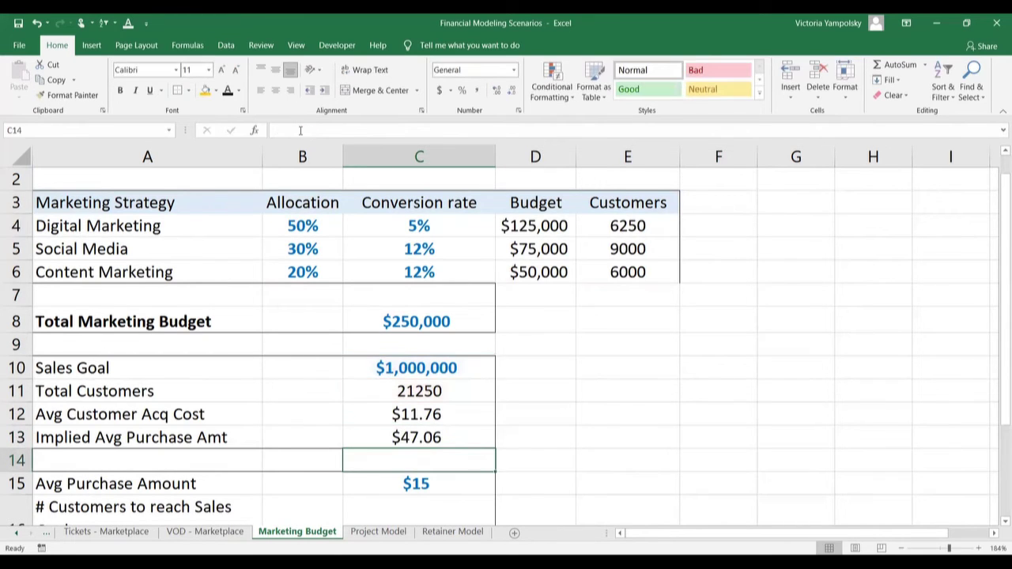
pyautogui.press('Down')
pyautogui.press('Down')
pyautogui.press('Down')
pyautogui.press('Down')
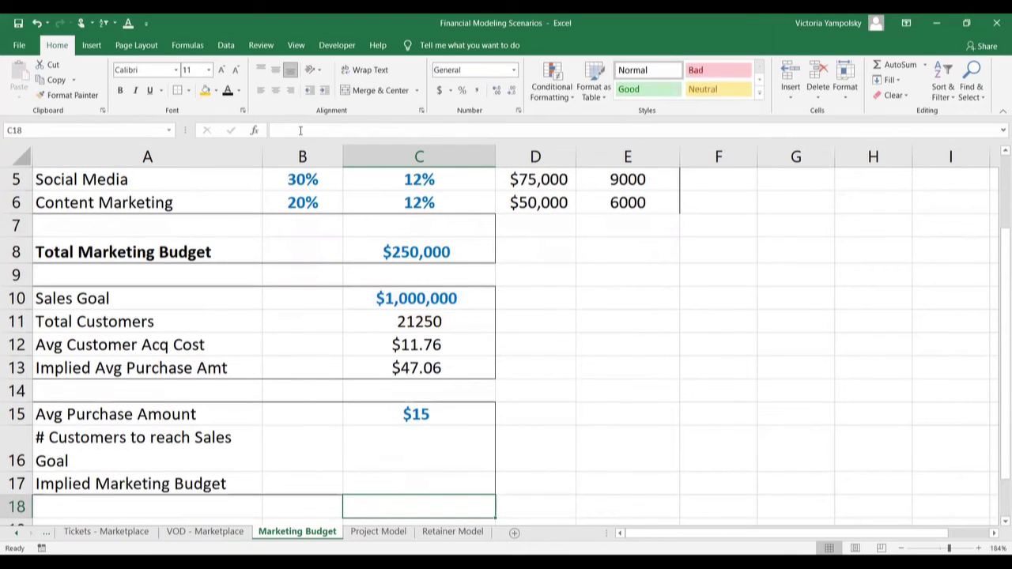
pyautogui.press('Up')
pyautogui.press('Up')
pyautogui.press('Up')
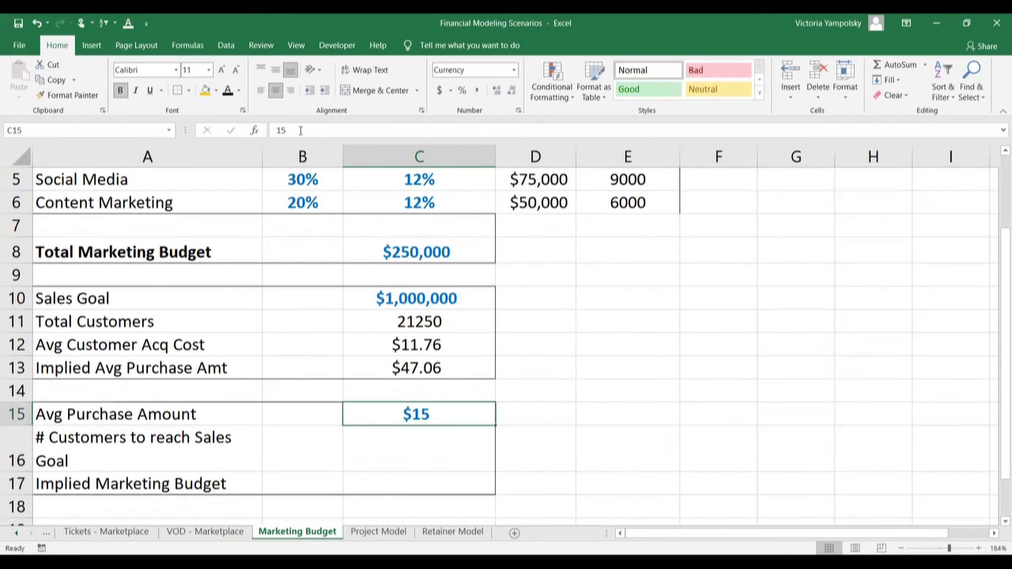
pyautogui.press('Left')
pyautogui.press('Left')
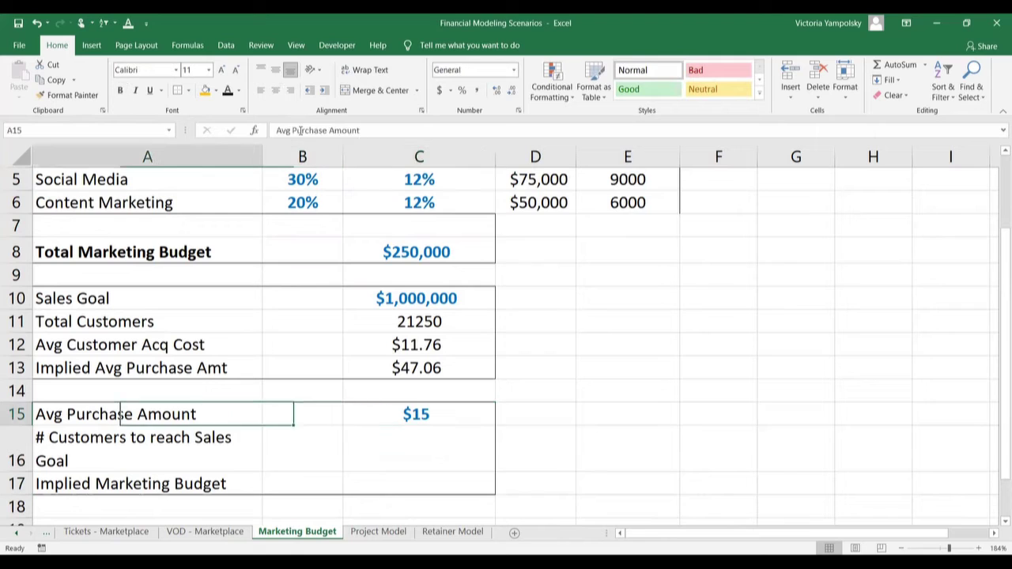
pyautogui.press('Right')
pyautogui.press('Right')
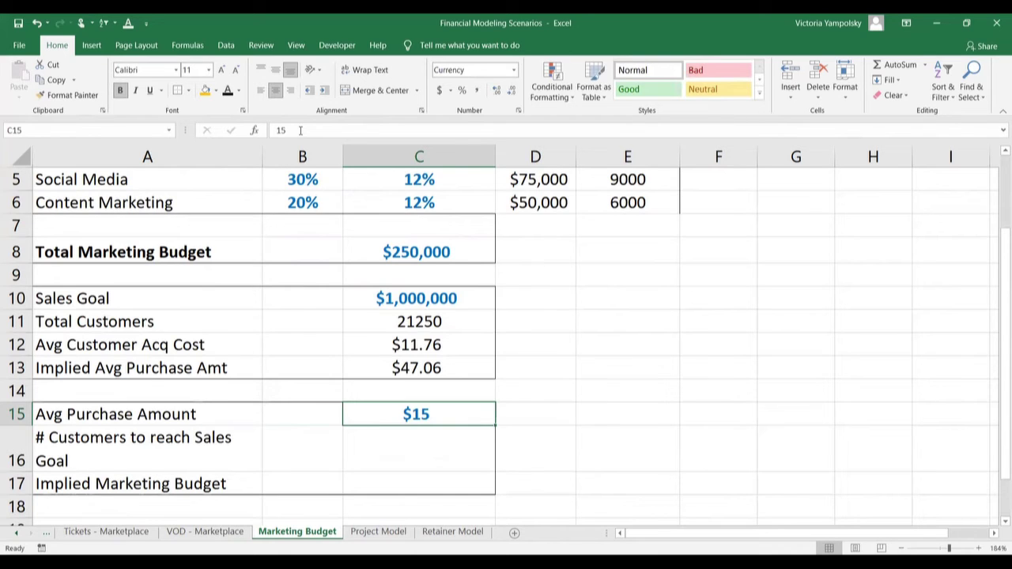
pyautogui.press('Down')
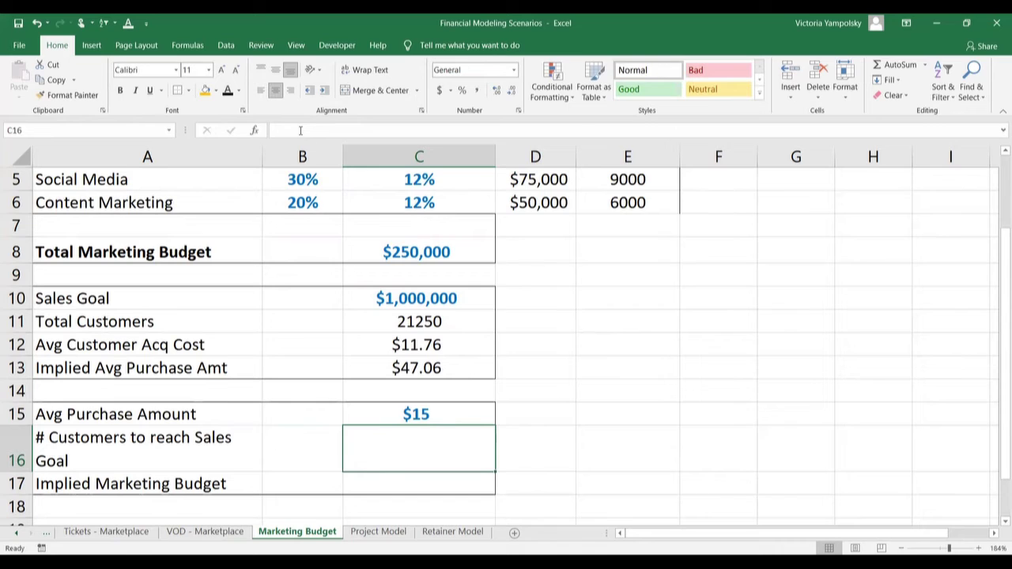
# Step: Enter =C10/C15 in C16, the sales goal divided by average purchase amount
pyautogui.write('=')
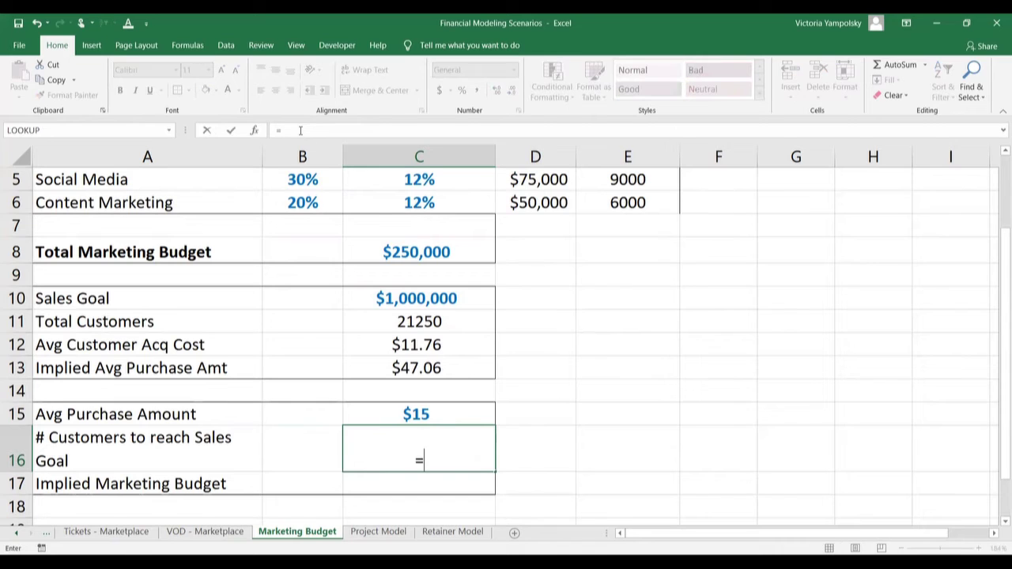
pyautogui.click(395, 298)
pyautogui.write('/')
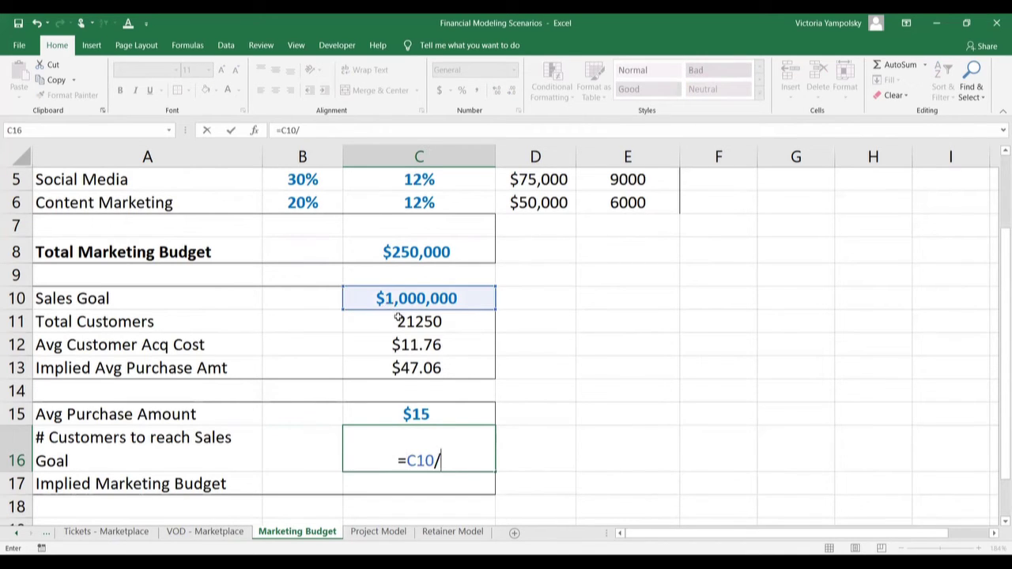
pyautogui.click(398, 317)
pyautogui.press('Return')
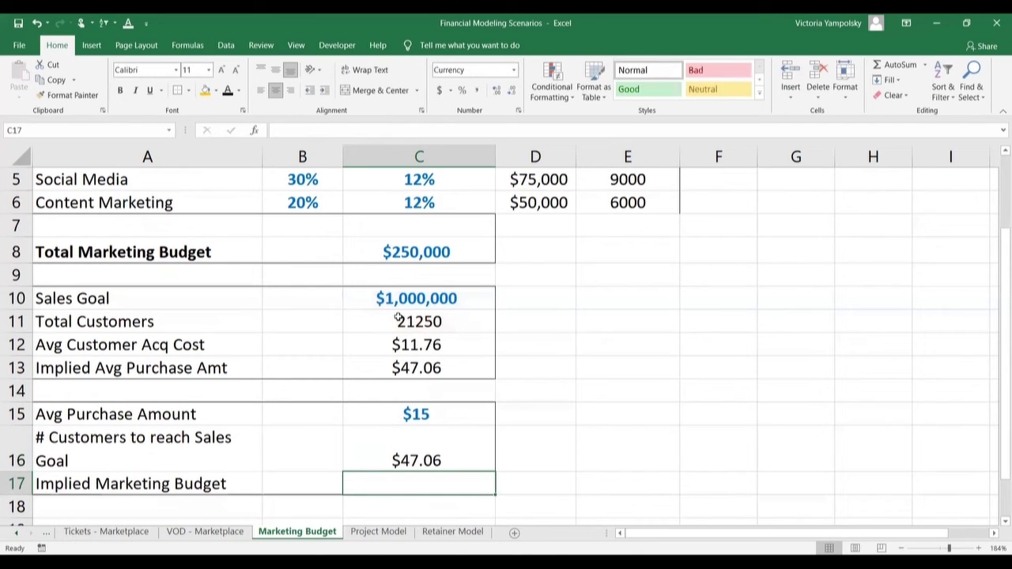
pyautogui.press('Up')
pyautogui.write('=')
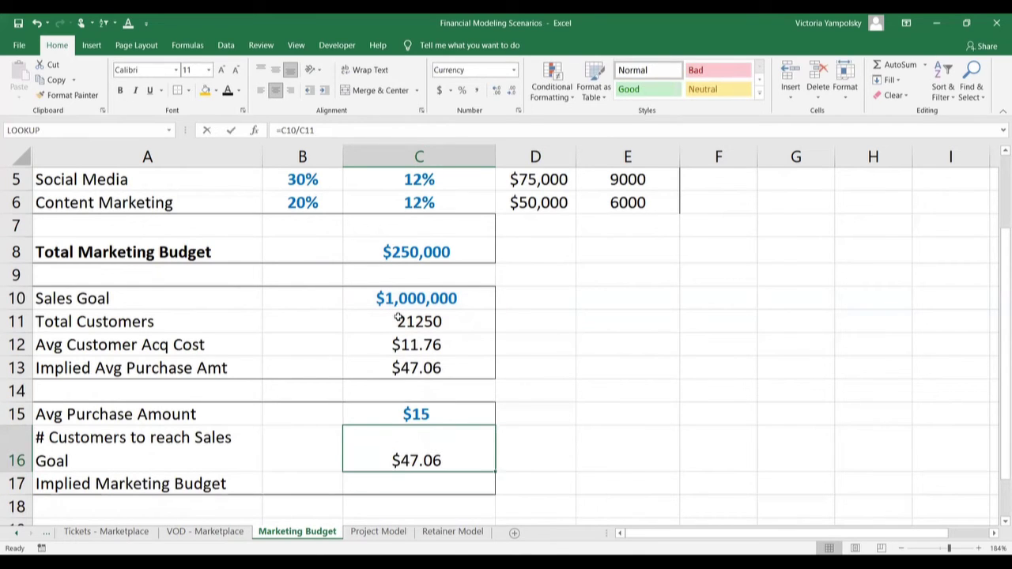
pyautogui.click(398, 303)
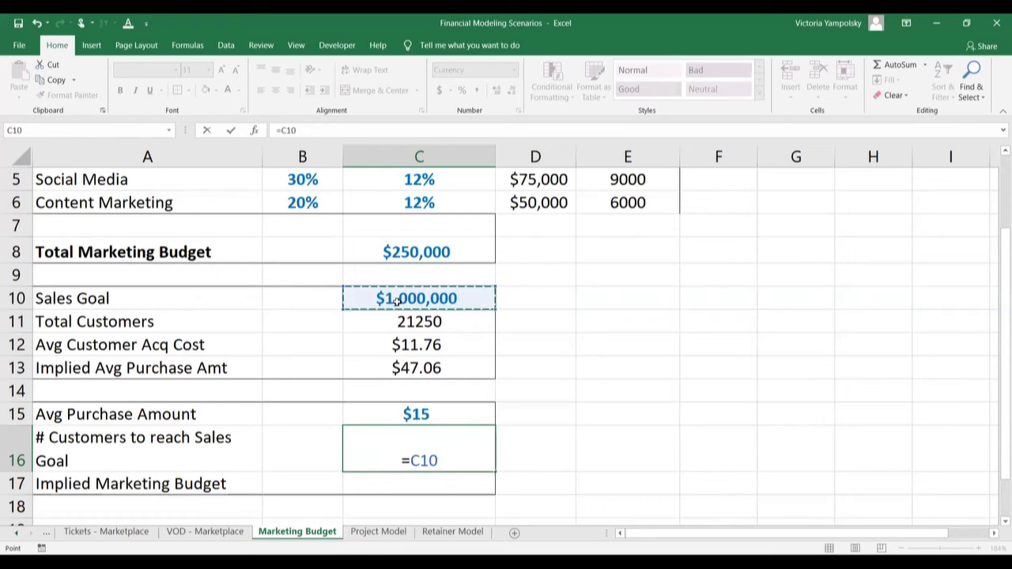
pyautogui.write('/')
pyautogui.click(415, 409)
pyautogui.press('Return')
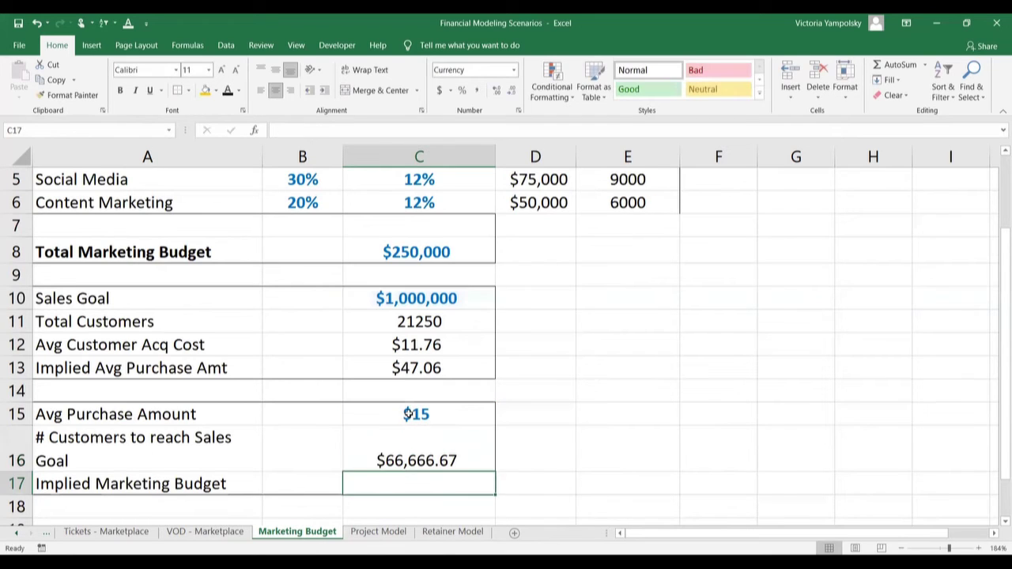
pyautogui.press('Up')
# Step: Copy Total Customers' number format onto C16 with Format Painter
pyautogui.click(418, 324)
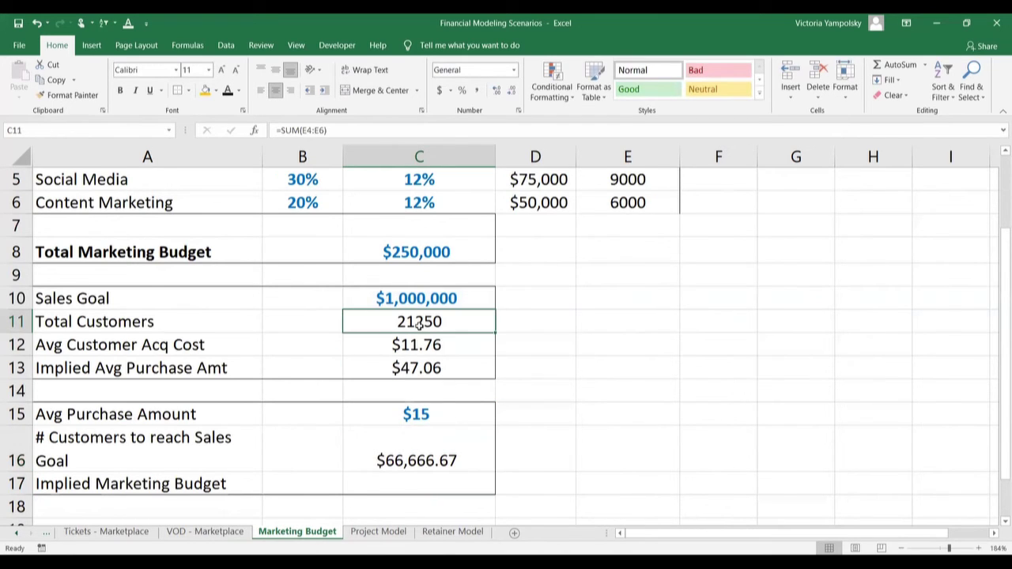
pyautogui.click(73, 95)
pyautogui.click(405, 458)
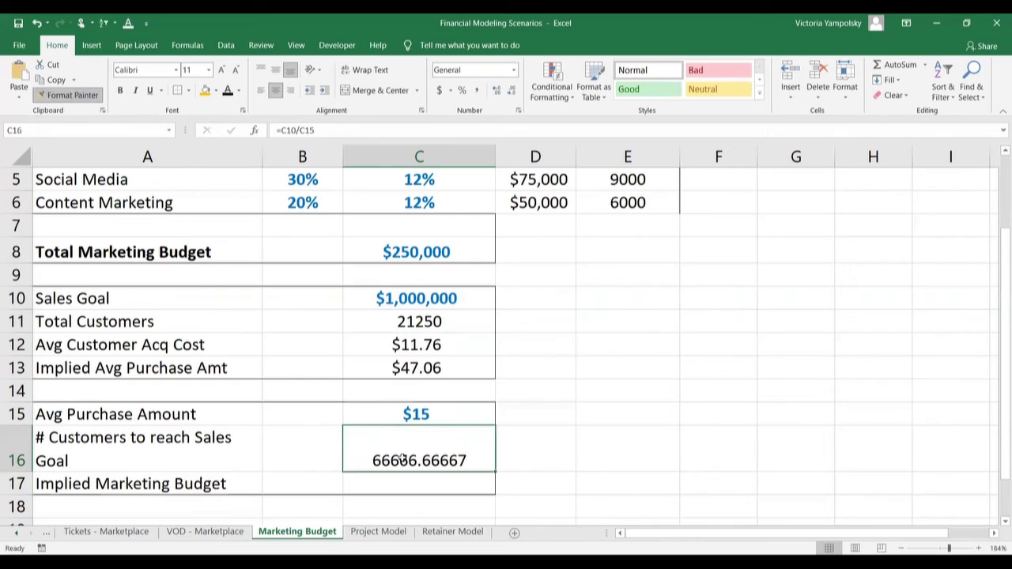
# Step: Change C16 to =CEILING(C10/C15,1) so it rounds up to 66667
pyautogui.click(281, 130)
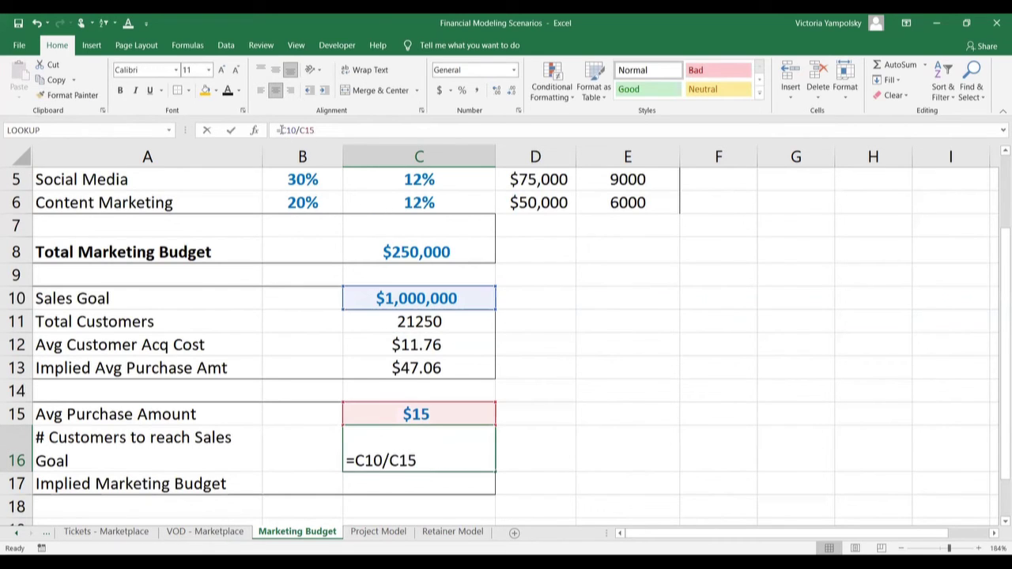
pyautogui.write('ceiling(')
pyautogui.click(345, 133)
pyautogui.write(',1)')
pyautogui.press('Return')
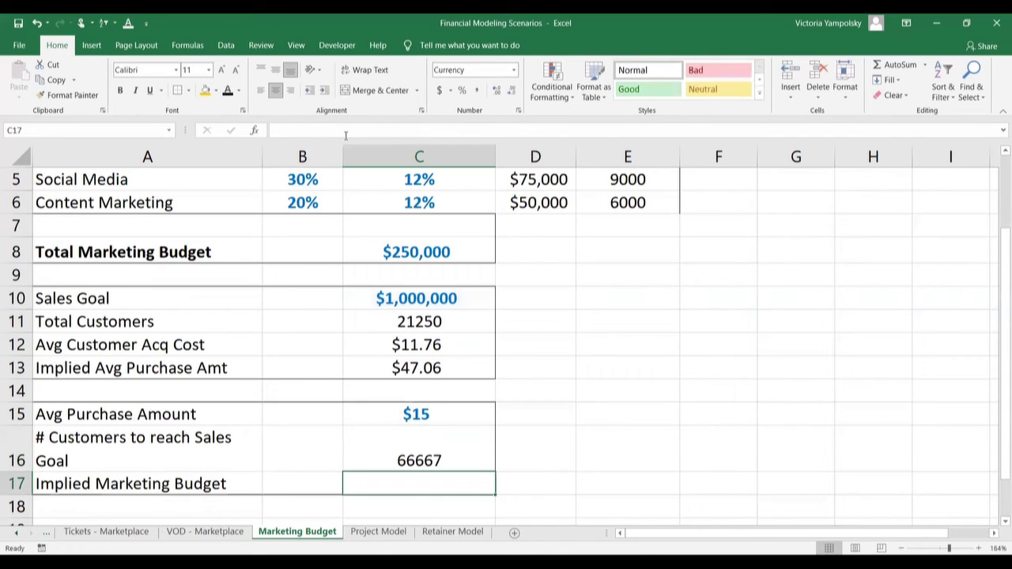
pyautogui.press('Up')
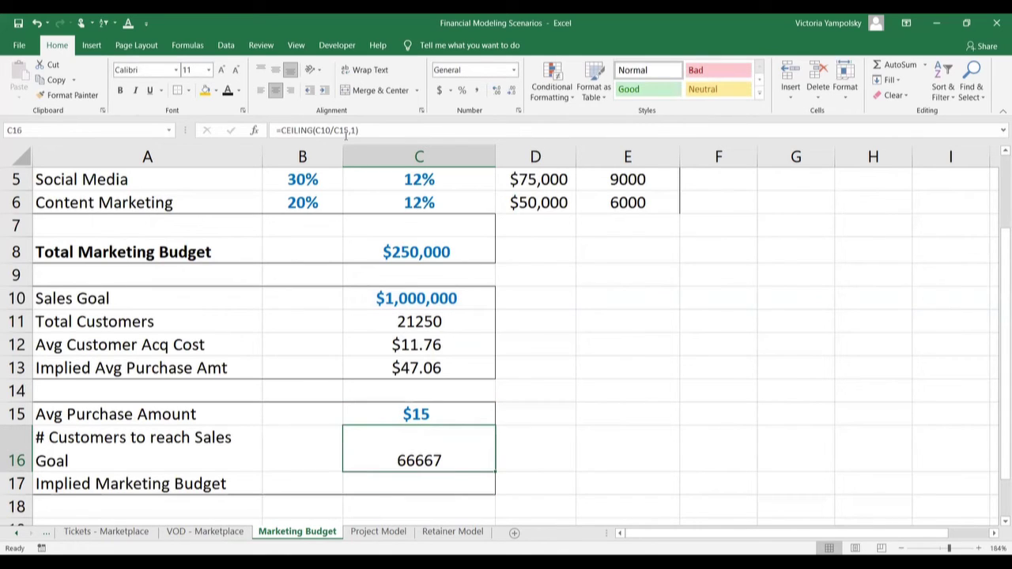
pyautogui.press('Down')
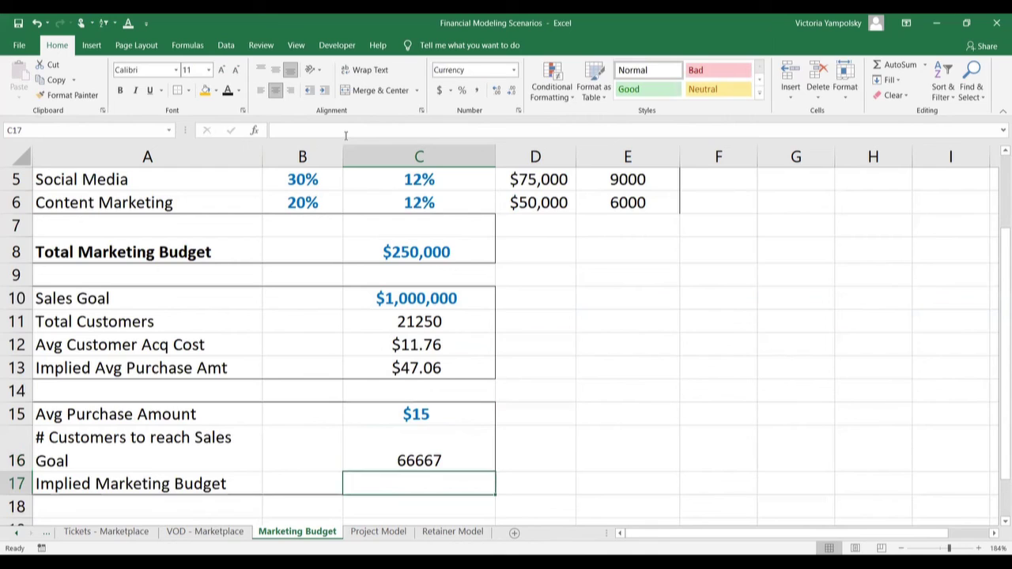
# Step: Enter =C16*C12 in C17, correcting a first attempt, to show $784,318
pyautogui.write('=')
pyautogui.press('Up')
pyautogui.write('(')
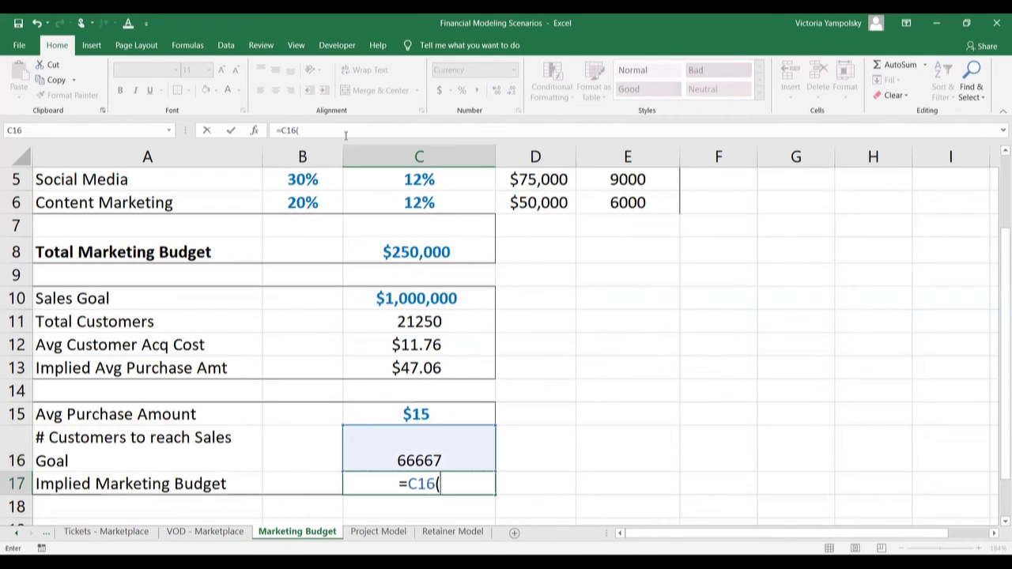
pyautogui.click(385, 342)
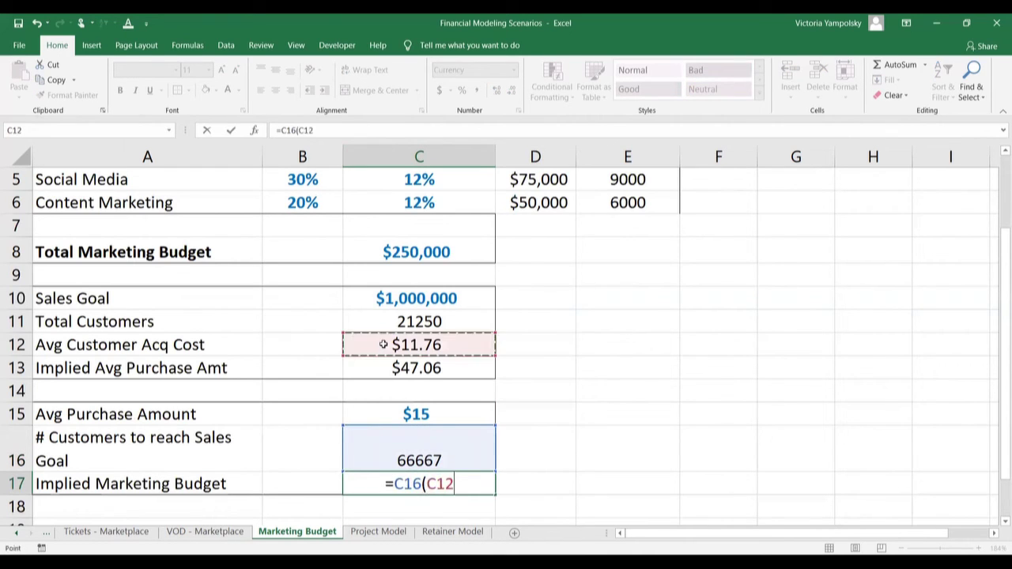
pyautogui.press('Return')
pyautogui.press('Up')
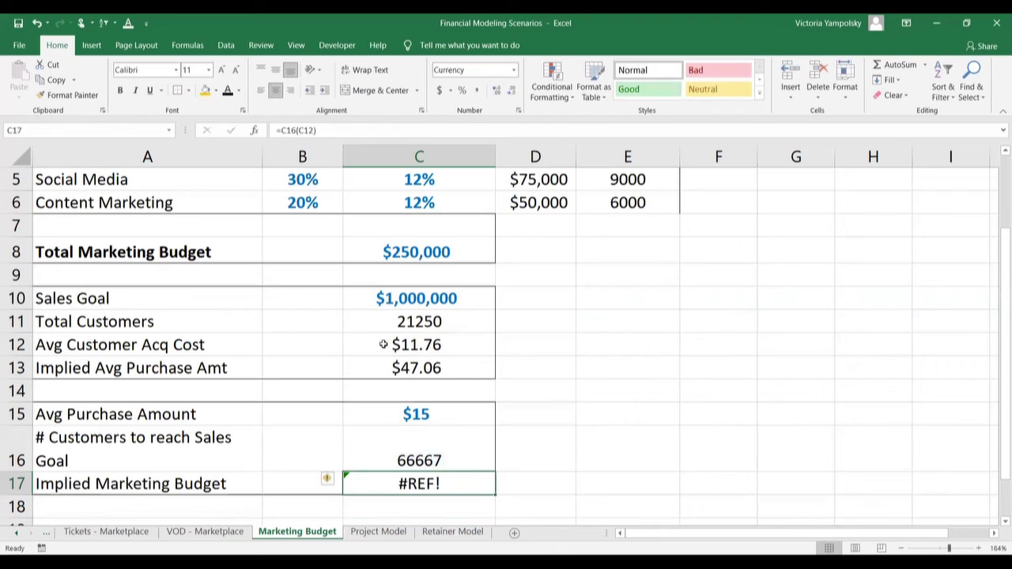
pyautogui.write('=')
pyautogui.press('Up')
pyautogui.write('*')
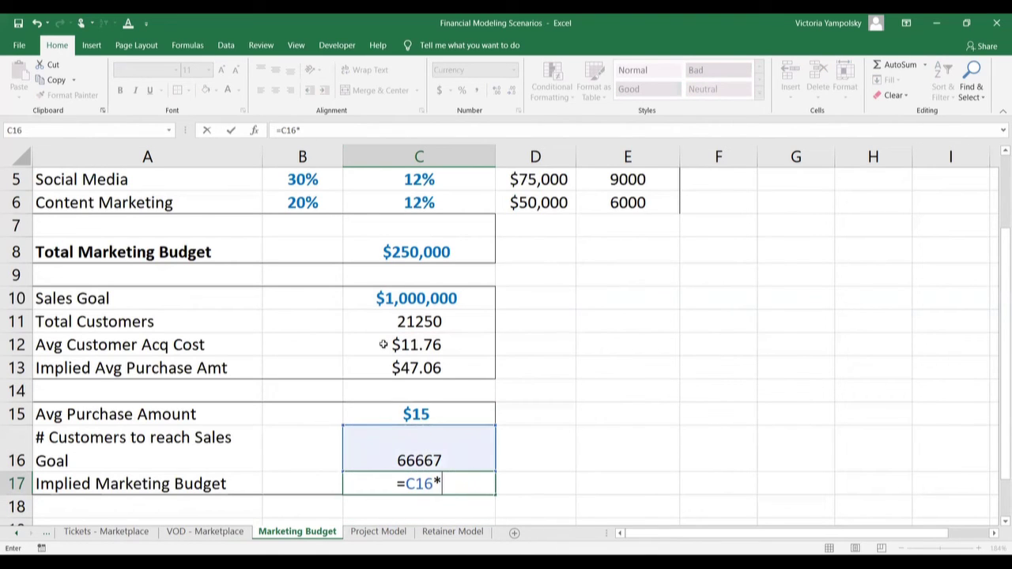
pyautogui.click(423, 345)
pyautogui.hotkey('ctrl', 'Return')
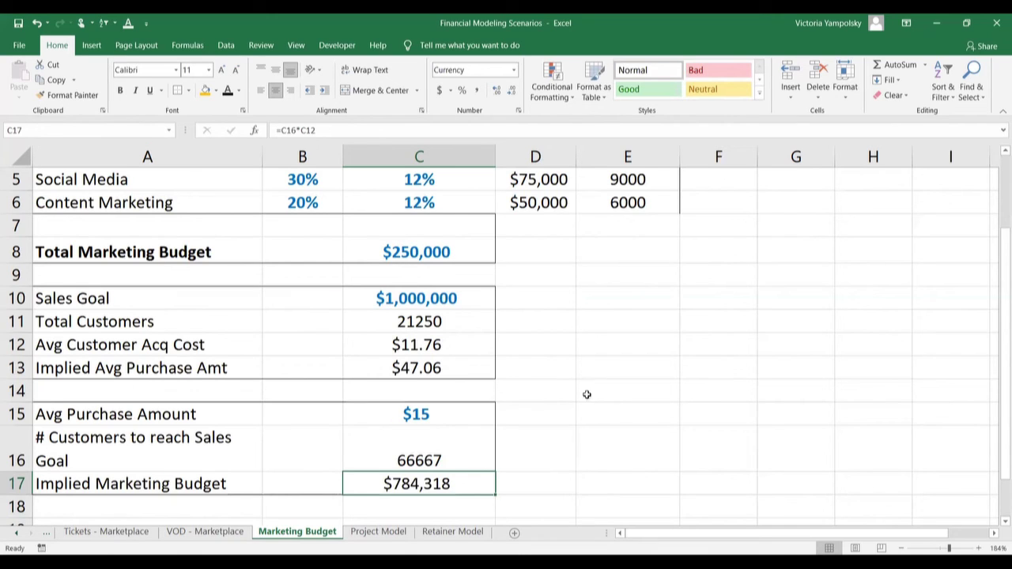
pyautogui.press('Up')
pyautogui.press('Up')
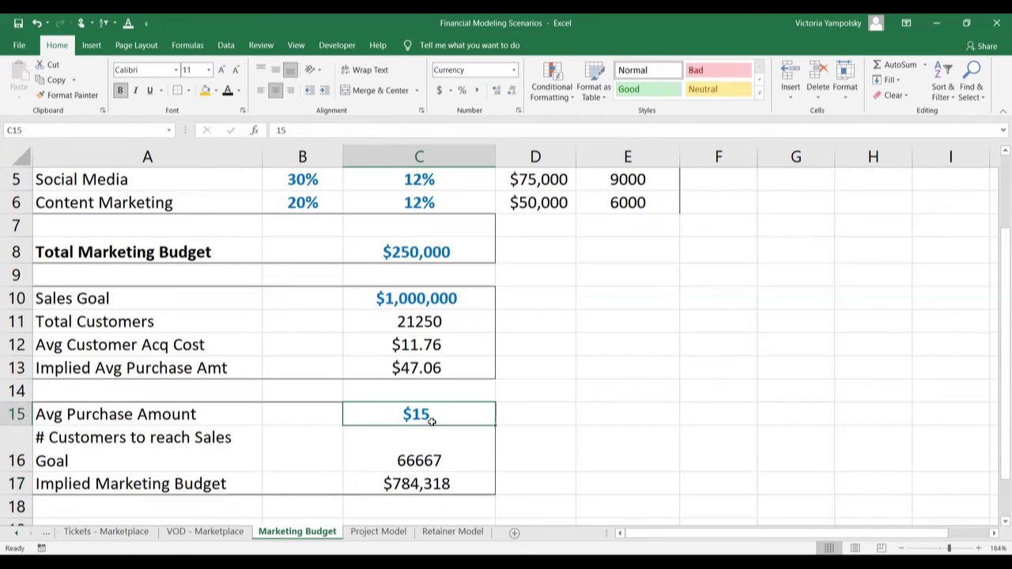
pyautogui.click(296, 203)
pyautogui.press('Up')
pyautogui.press('Up')
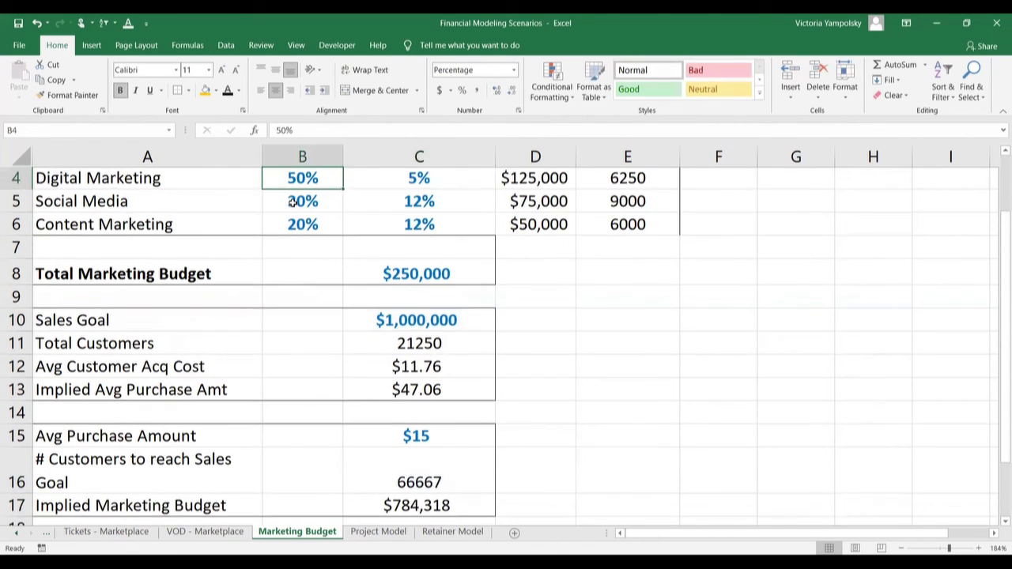
pyautogui.press('Right')
pyautogui.press('Down')
pyautogui.press('Down')
pyautogui.press('Down')
pyautogui.press('Down')
pyautogui.press('Down')
pyautogui.press('Down')
pyautogui.press('Down')
pyautogui.press('Down')
pyautogui.press('Down')
pyautogui.press('Down')
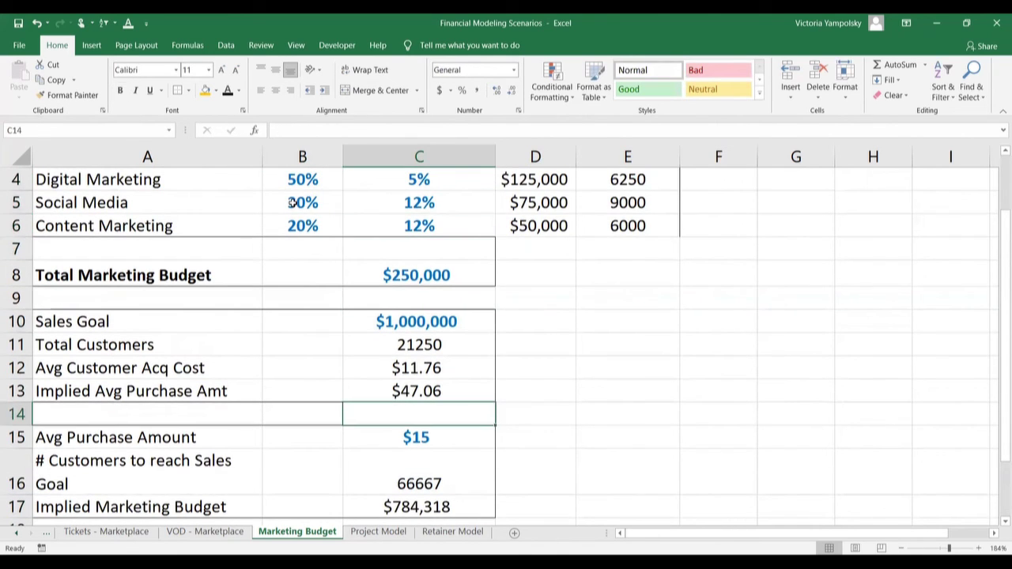
pyautogui.press('Down')
pyautogui.press('Down')
pyautogui.press('Up')
pyautogui.press('Up')
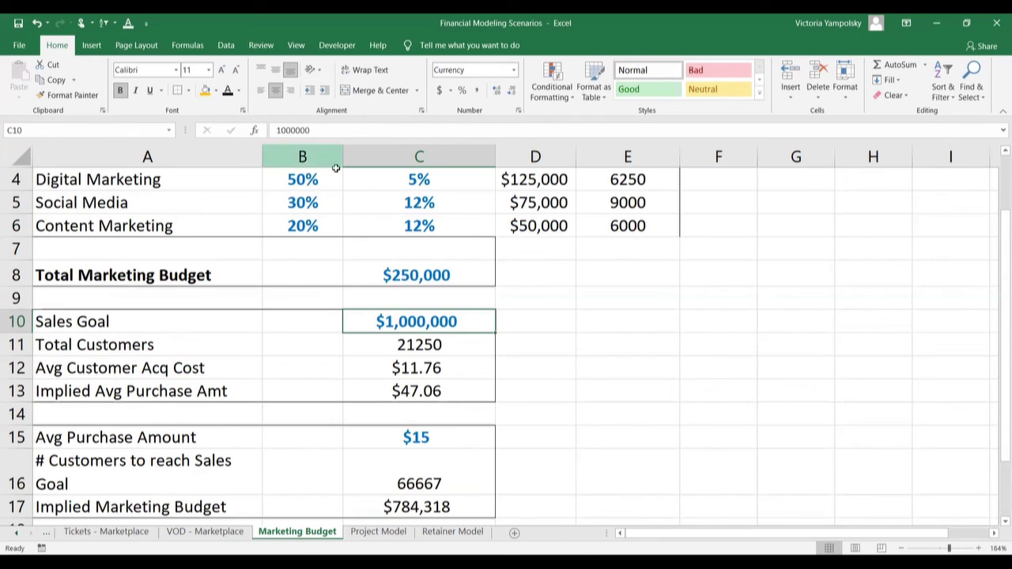
pyautogui.press('Up')
pyautogui.press('Up')
pyautogui.click(307, 334)
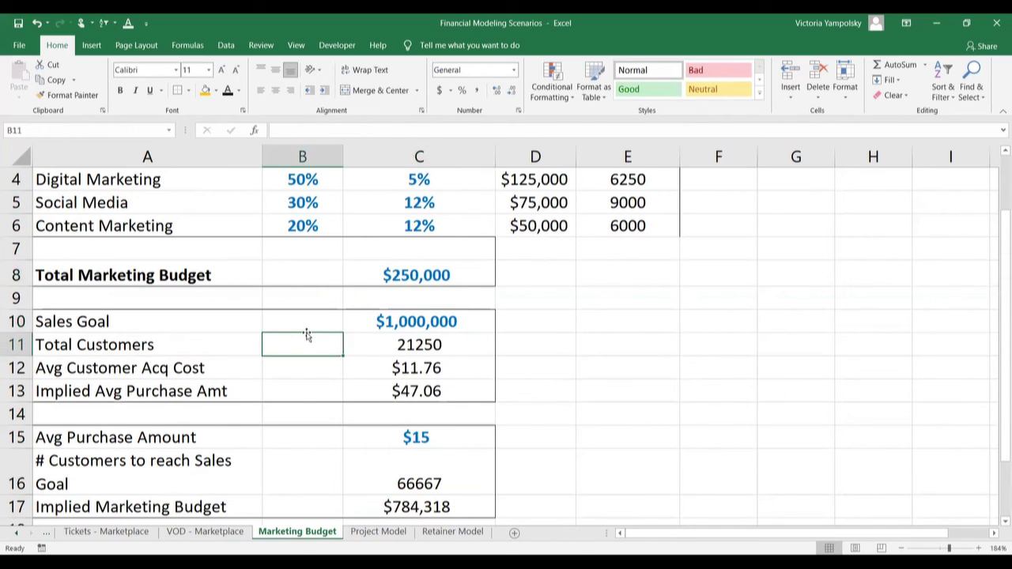
pyautogui.click(546, 377)
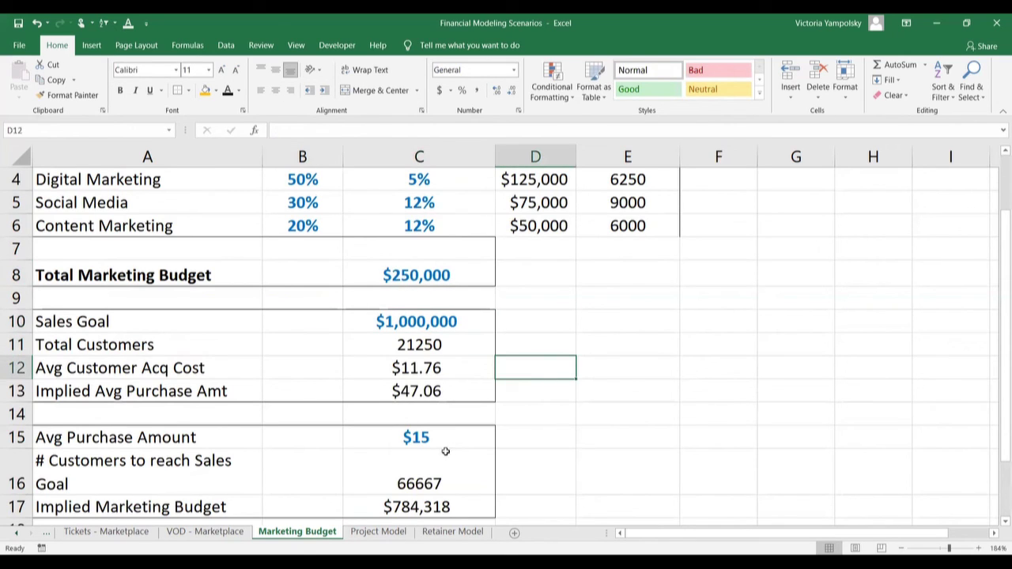
pyautogui.click(411, 431)
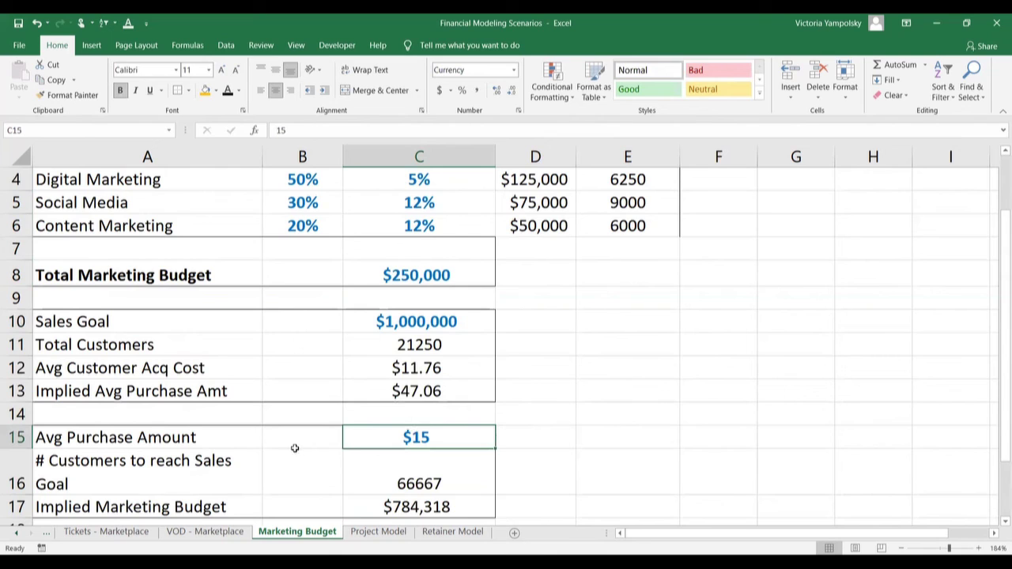
pyautogui.click(645, 400)
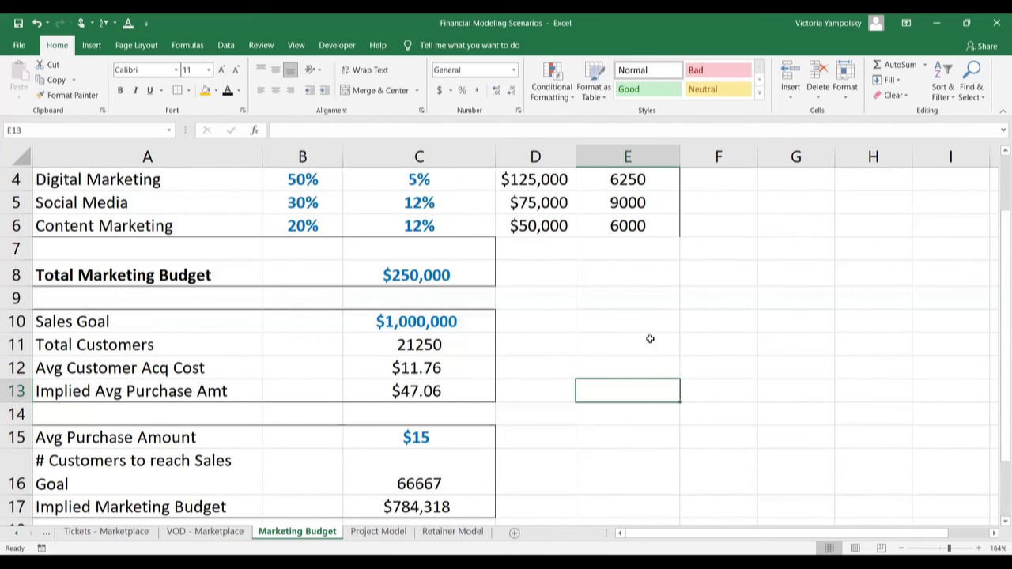
pyautogui.click(512, 225)
pyautogui.press('Left')
pyautogui.press('Left')
pyautogui.press('Left')
pyautogui.press('Up')
pyautogui.press('Up')
pyautogui.press('Up')
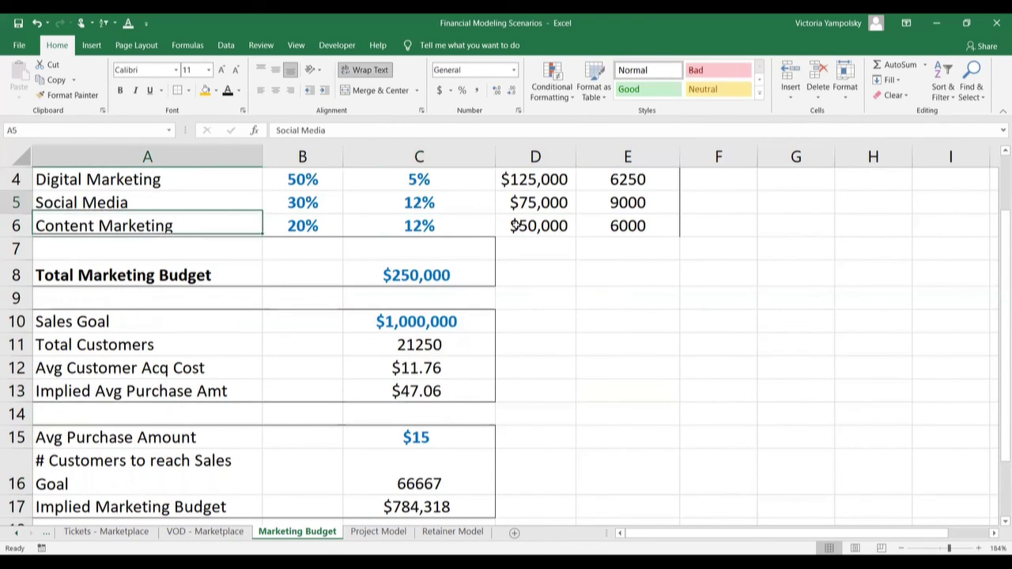
pyautogui.scroll(1, 514, 224)
pyautogui.hotkey('shift', 'Down')
pyautogui.hotkey('shift', 'Down')
pyautogui.hotkey('shift', 'Down')
pyautogui.hotkey('shift', 'Right')
pyautogui.hotkey('shift', 'Right')
pyautogui.hotkey('shift', 'Right')
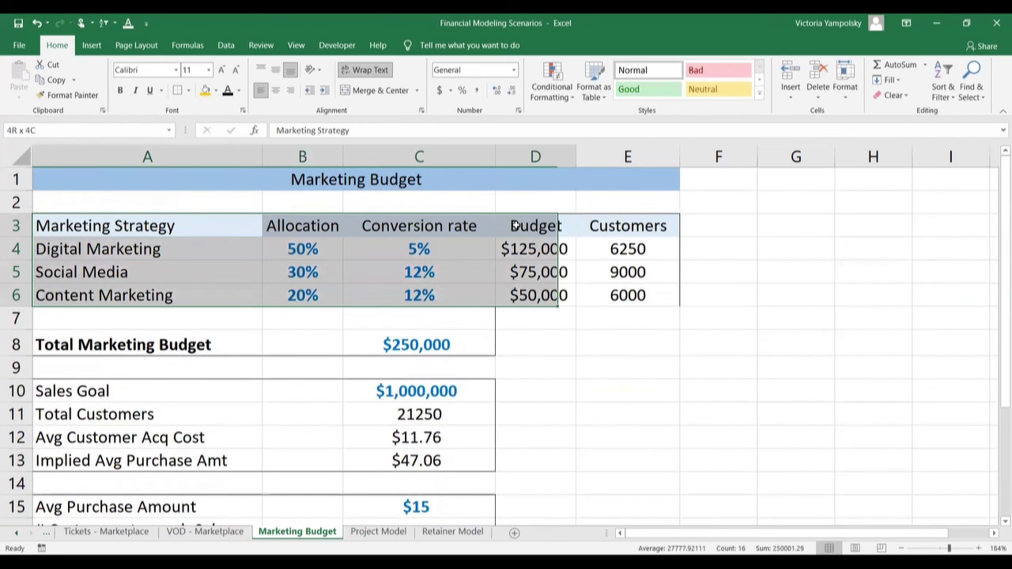
pyautogui.hotkey('shift', 'Right')
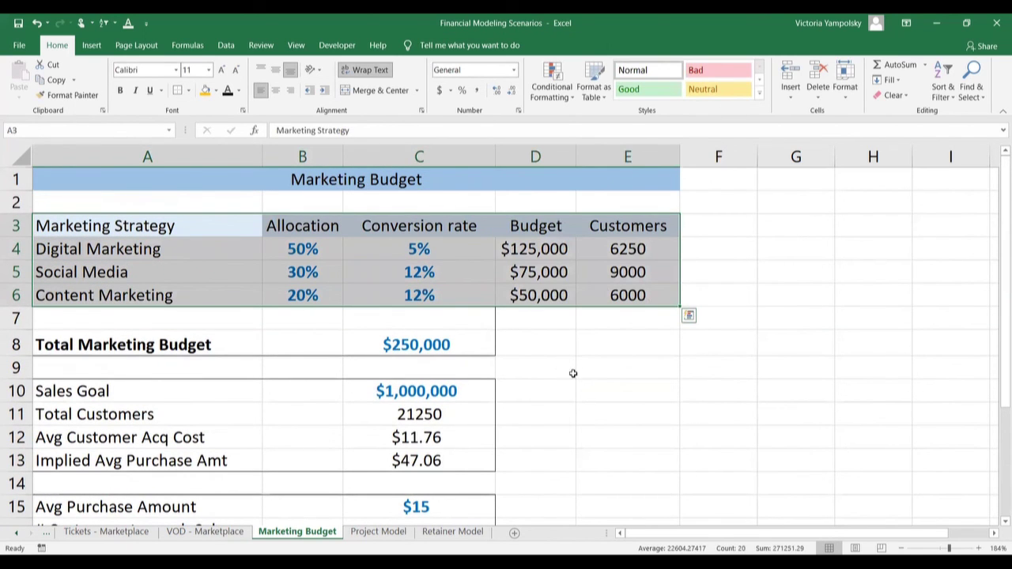